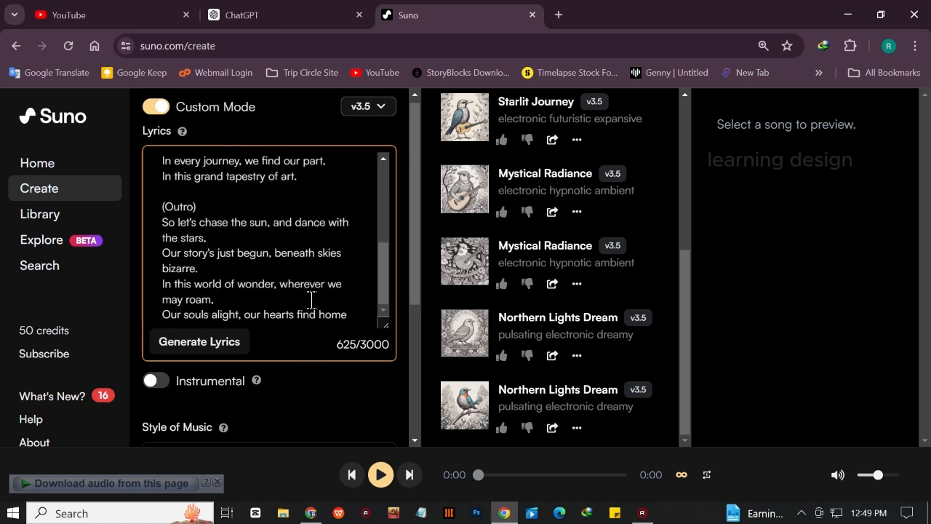
# Play the second-ranked trending song on the Suno home page and browse the songs and top categories
pyautogui.scroll(-3, 307, 306)
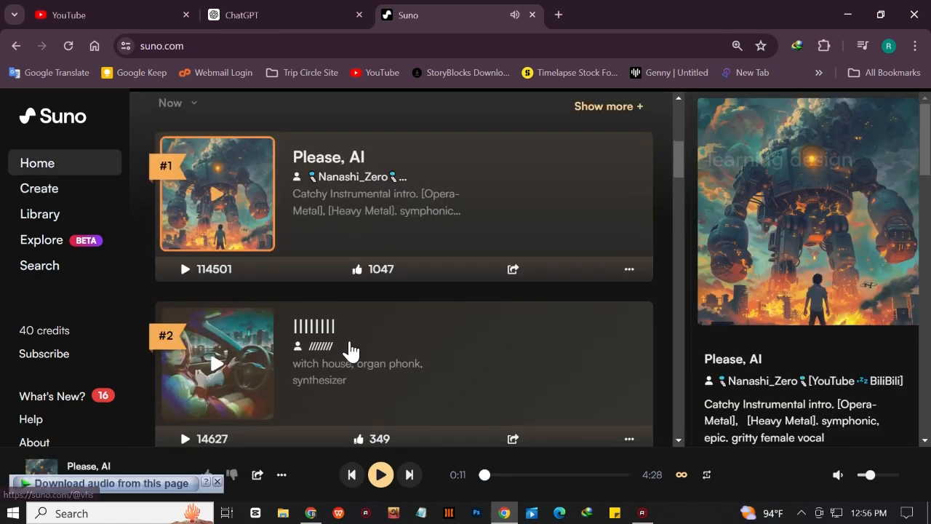
pyautogui.scroll(-2, 349, 349)
pyautogui.scroll(-1, 352, 349)
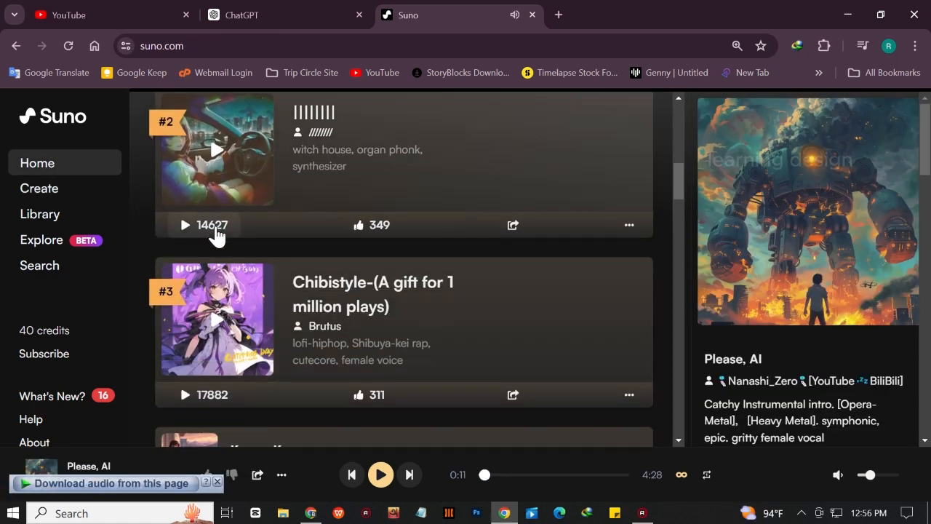
pyautogui.click(217, 150)
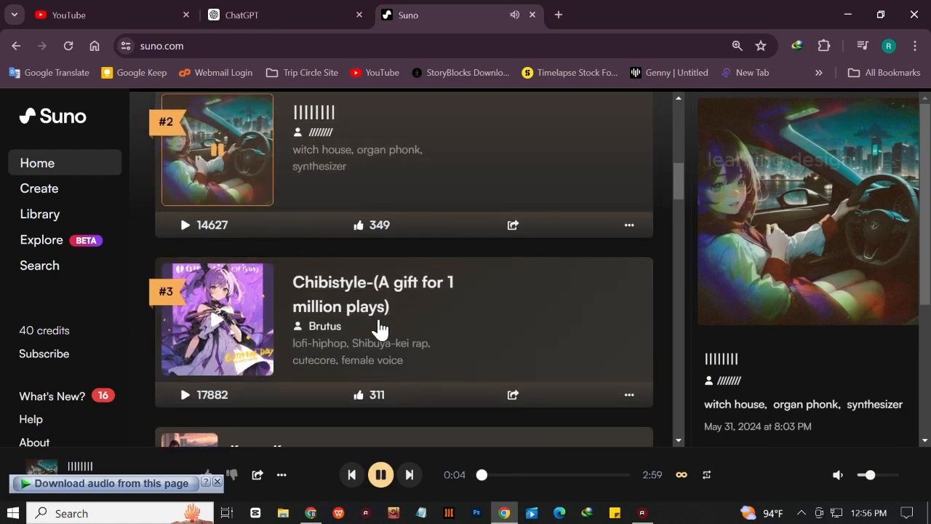
pyautogui.scroll(-15, 379, 326)
pyautogui.scroll(4, 378, 327)
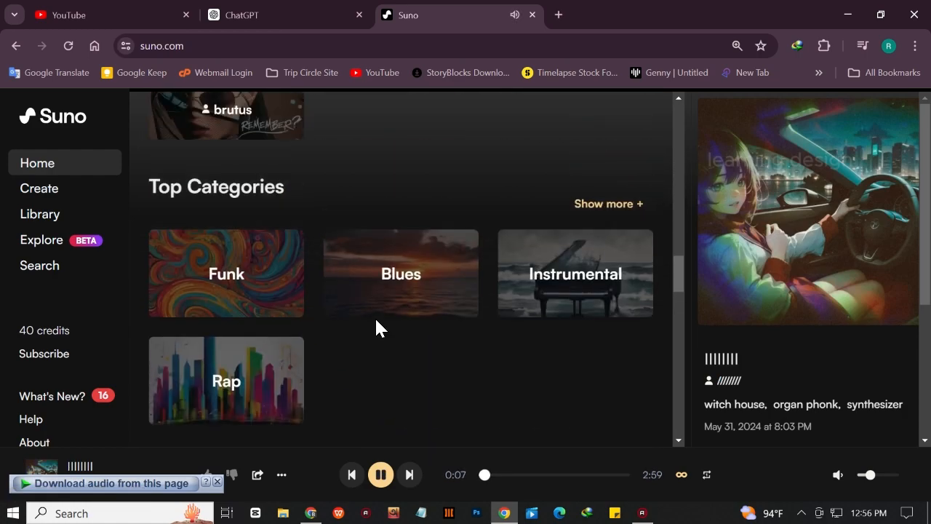
pyautogui.scroll(-1, 376, 328)
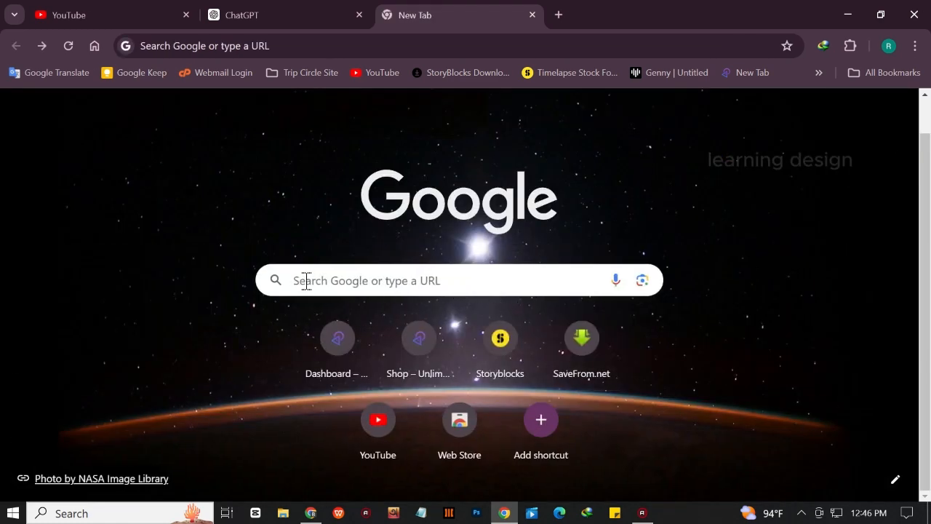
# Search Google for "suno ai" and open the Suno website from the results
pyautogui.click(370, 286)
pyautogui.write('suno ')
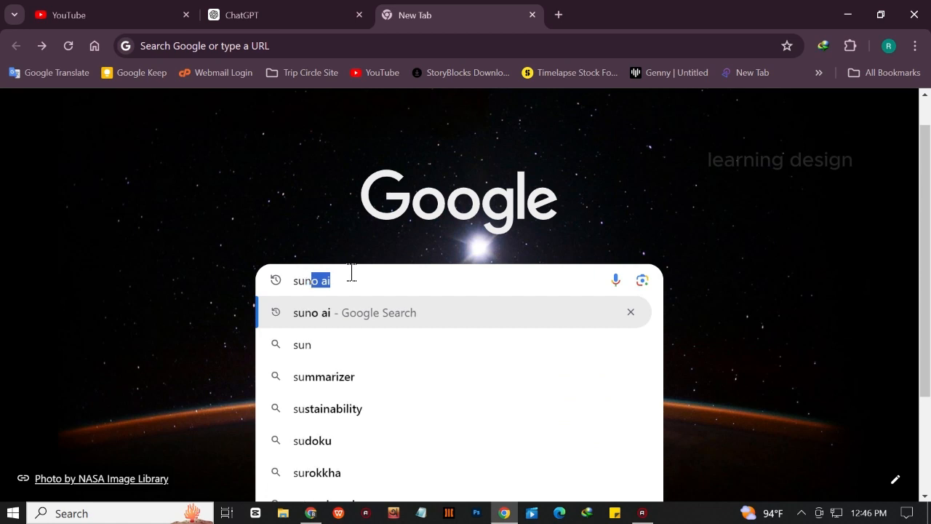
pyautogui.write('ai')
pyautogui.press('Return')
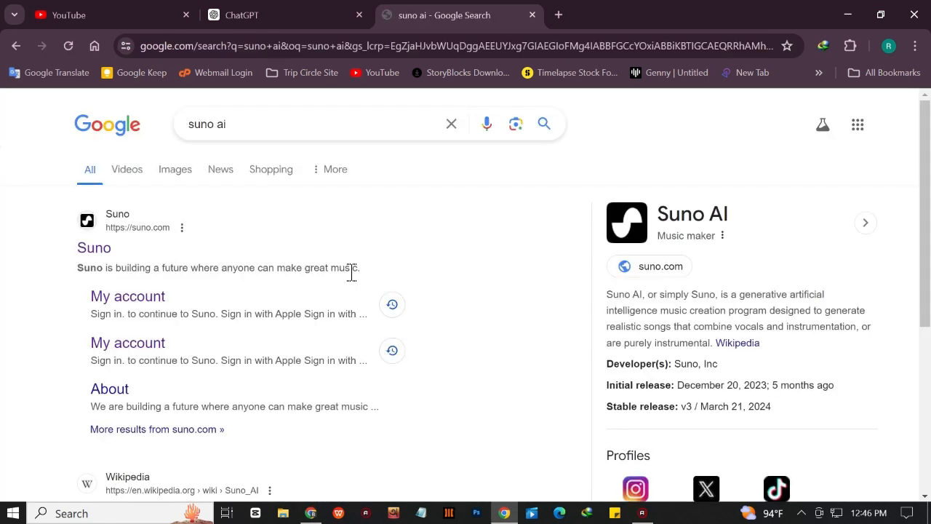
pyautogui.click(98, 251)
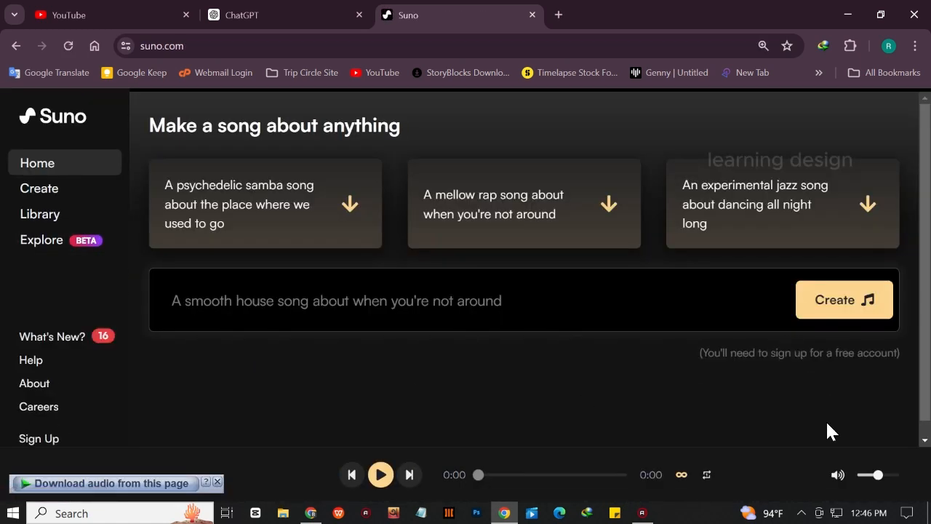
# Look through the home page's showcase, trending songs, playlists, categories and new songs, and return to the song prompt
pyautogui.scroll(-3, 589, 400)
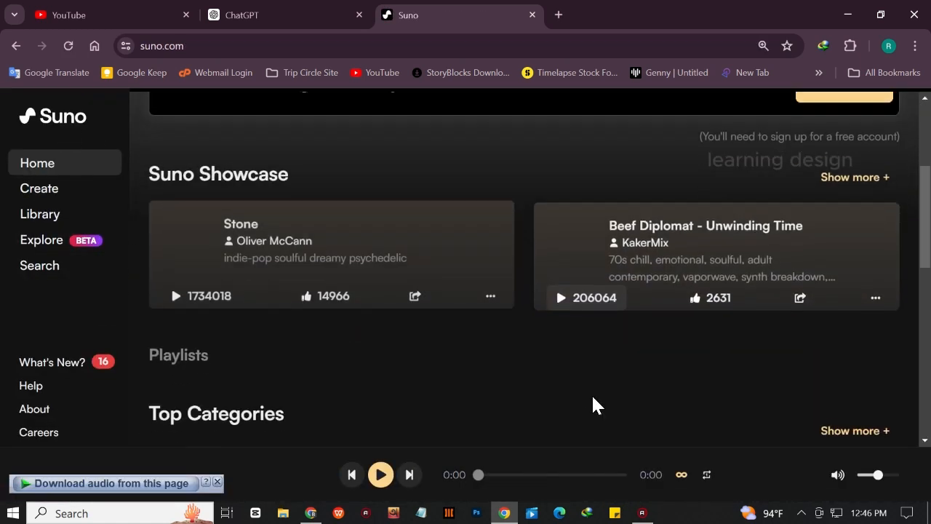
pyautogui.scroll(-6, 591, 405)
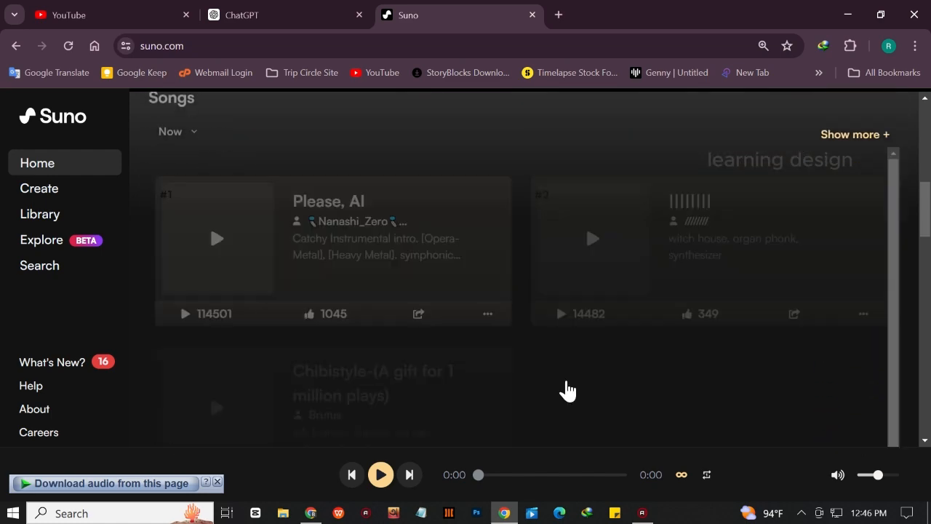
pyautogui.scroll(-6, 589, 382)
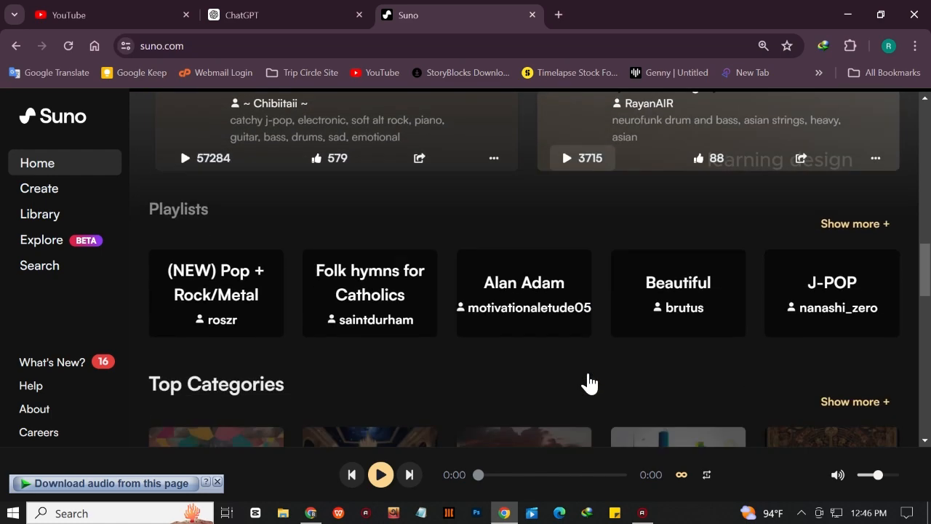
pyautogui.scroll(-8, 588, 378)
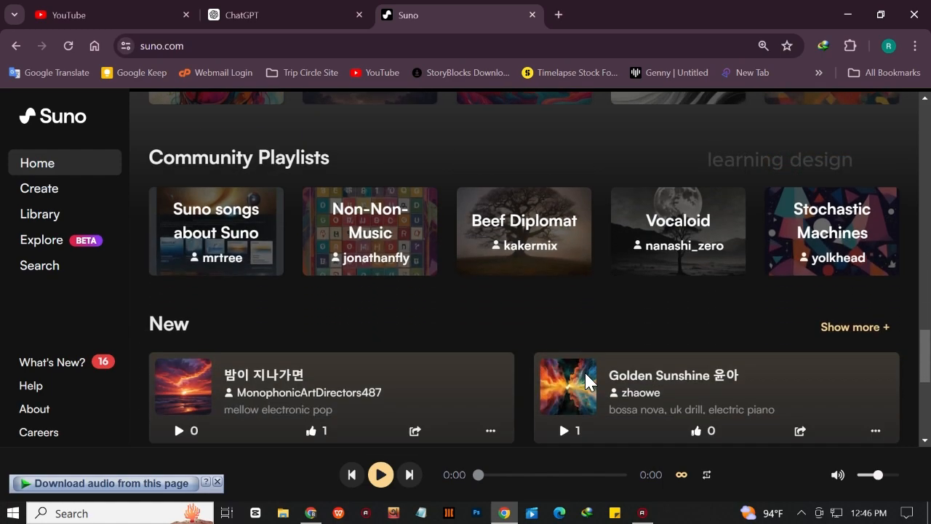
pyautogui.scroll(-3, 589, 382)
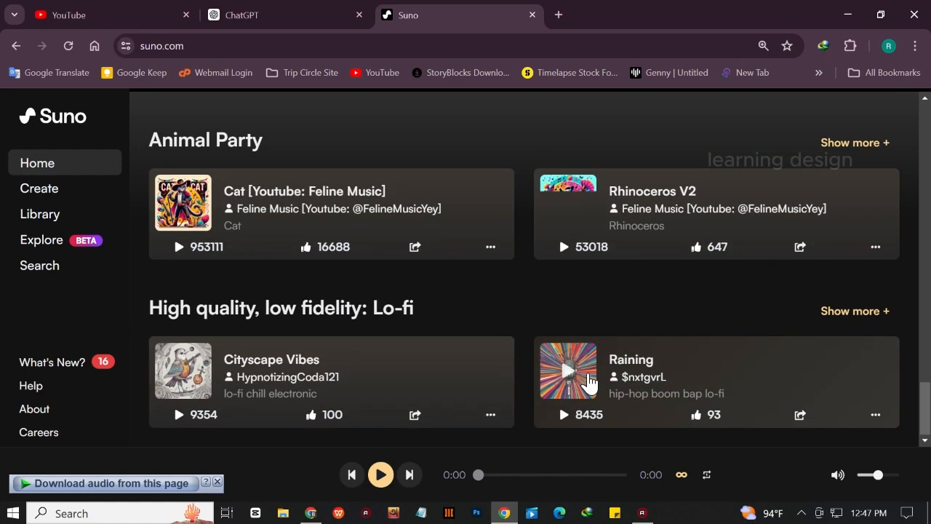
pyautogui.scroll(6, 587, 381)
pyautogui.scroll(9, 589, 383)
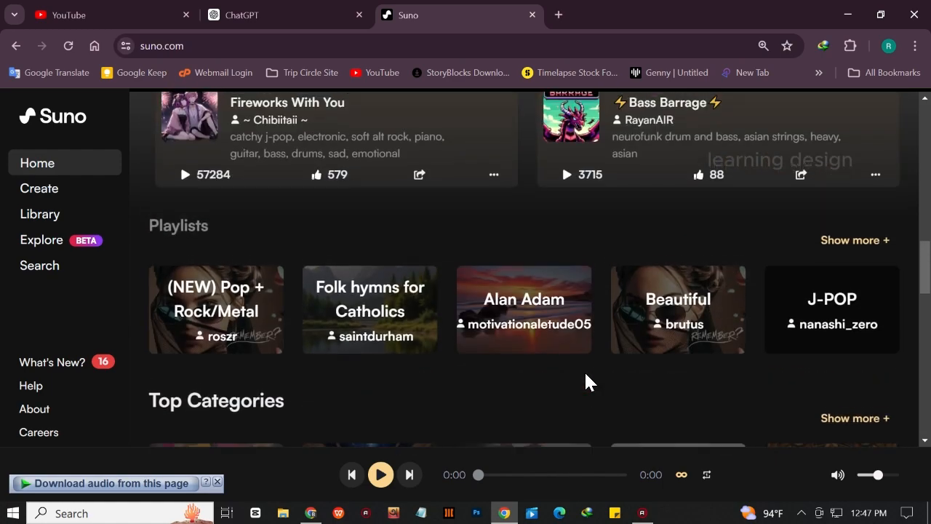
pyautogui.scroll(9, 588, 373)
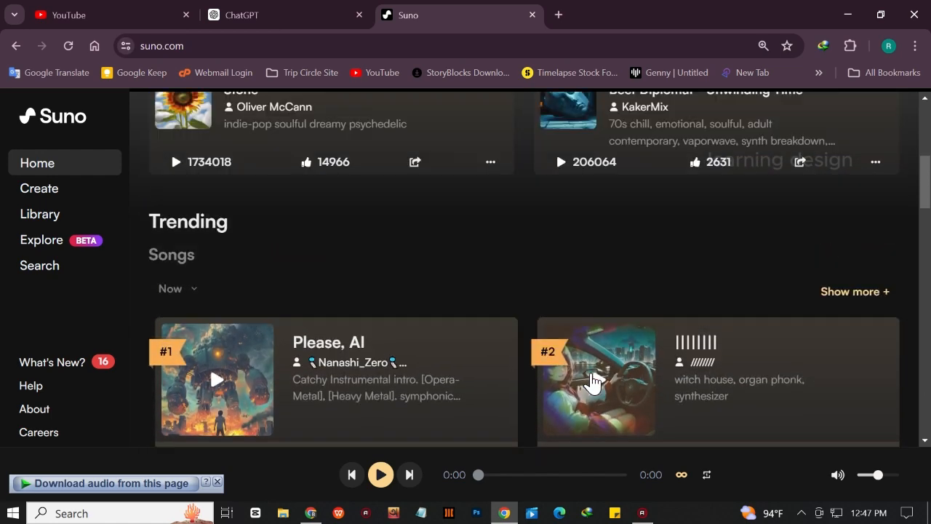
pyautogui.scroll(3, 590, 383)
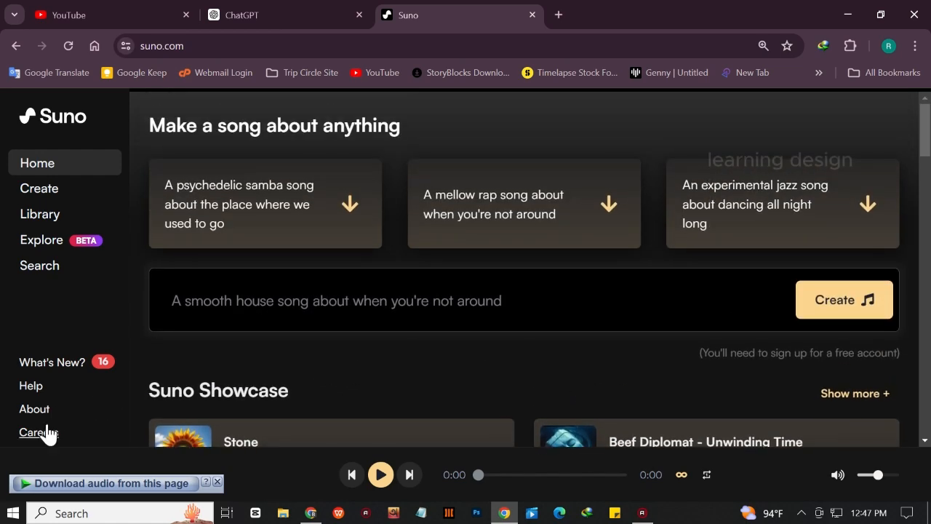
# Open the song creation page by continuing with a Google account, and look over the existing songs
pyautogui.click(57, 195)
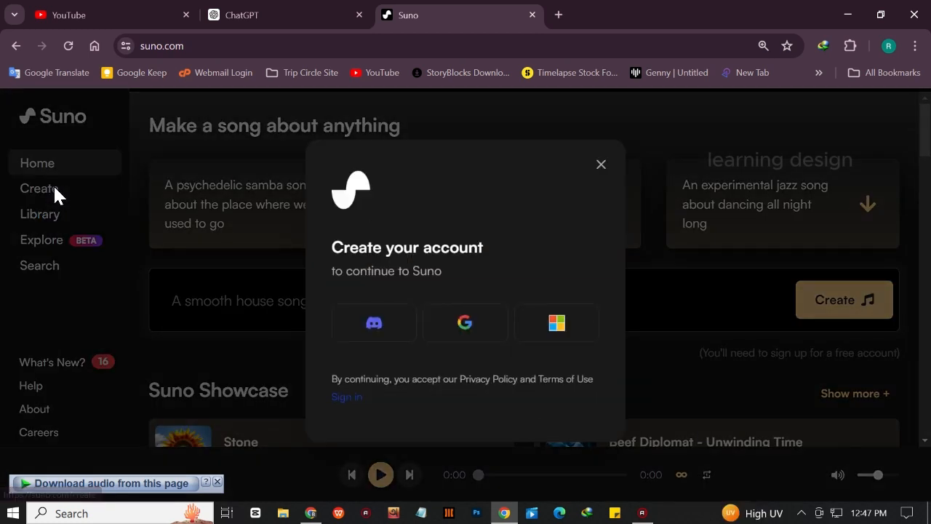
pyautogui.click(473, 328)
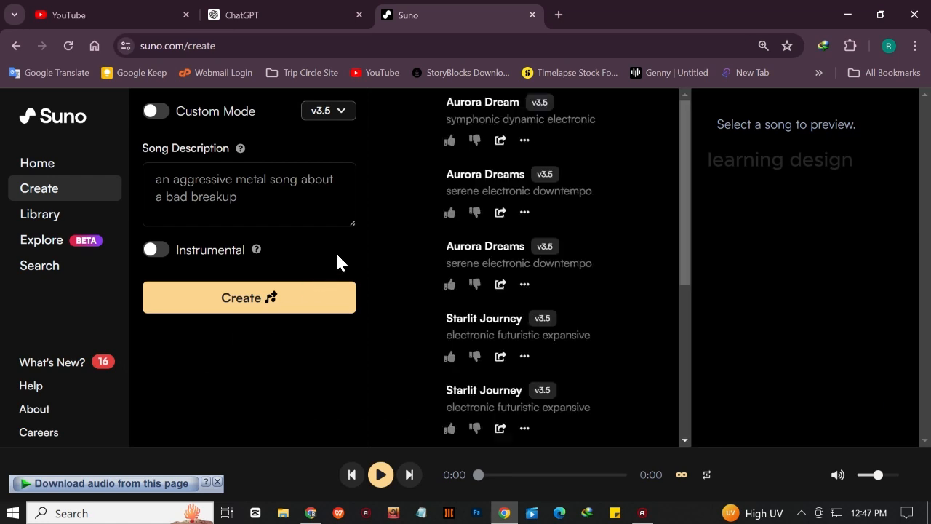
pyautogui.scroll(-3, 544, 347)
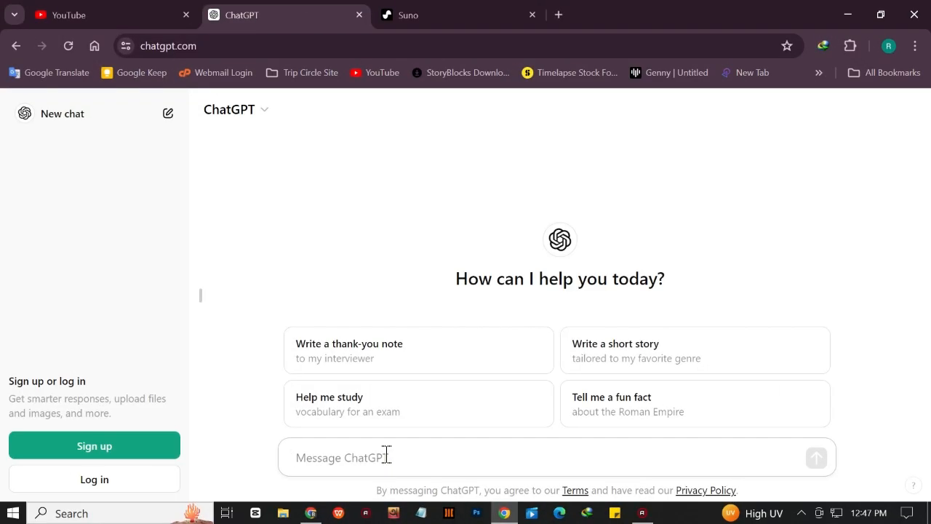
# Ask ChatGPT "write me a music lyric for my travel video, make it short and adventures"
pyautogui.write('write me a')
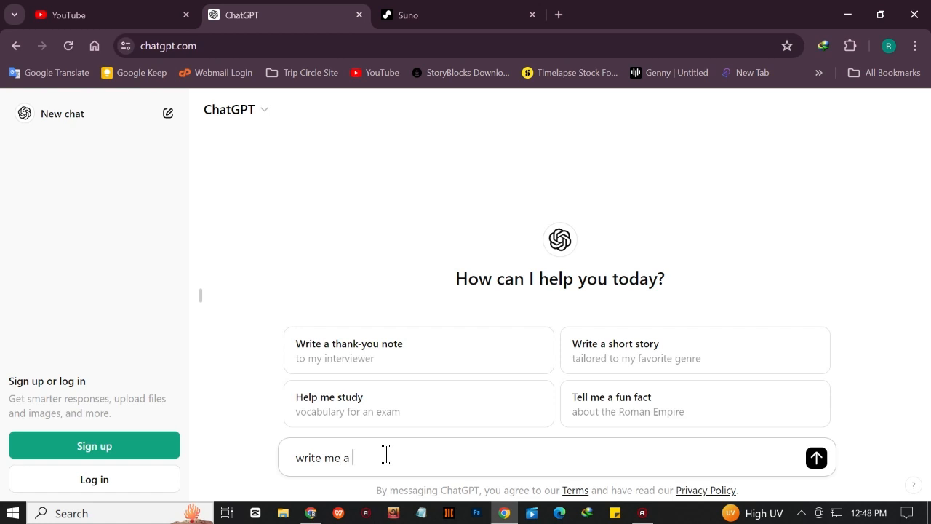
pyautogui.write('music lyric for my travel video, make it short and adventures')
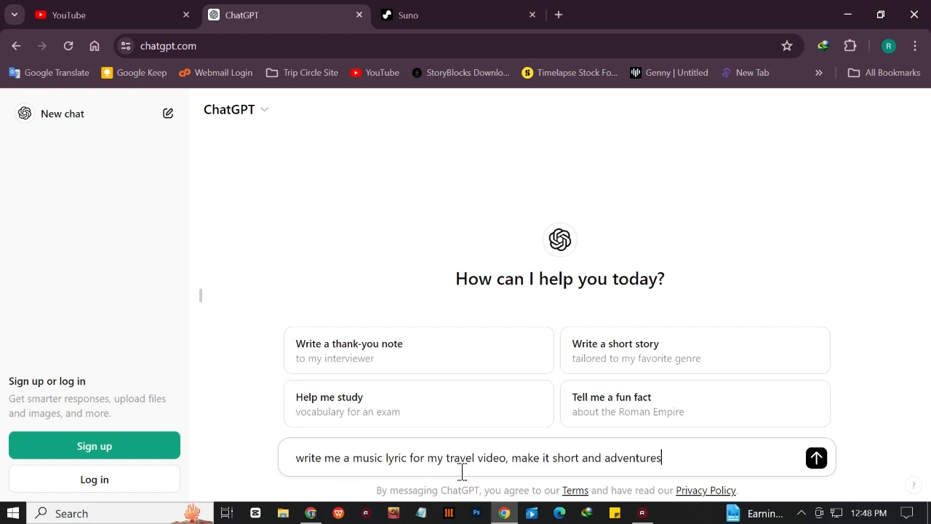
pyautogui.click(809, 463)
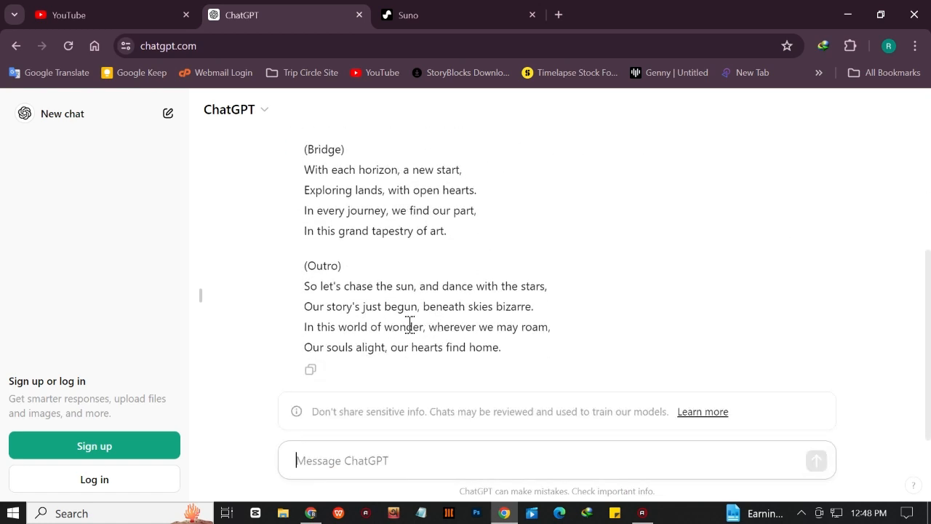
# Copy the generated lyrics from the first line of verse 1 through the end of the outro
pyautogui.scroll(5, 487, 334)
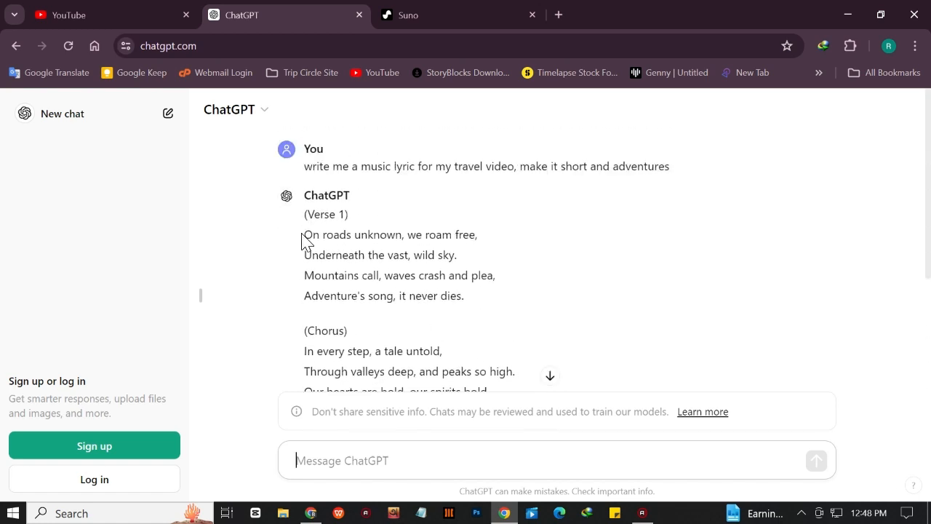
pyautogui.moveTo(307, 235); pyautogui.dragTo(494, 352)
pyautogui.rightClick(451, 331)
pyautogui.click(485, 143)
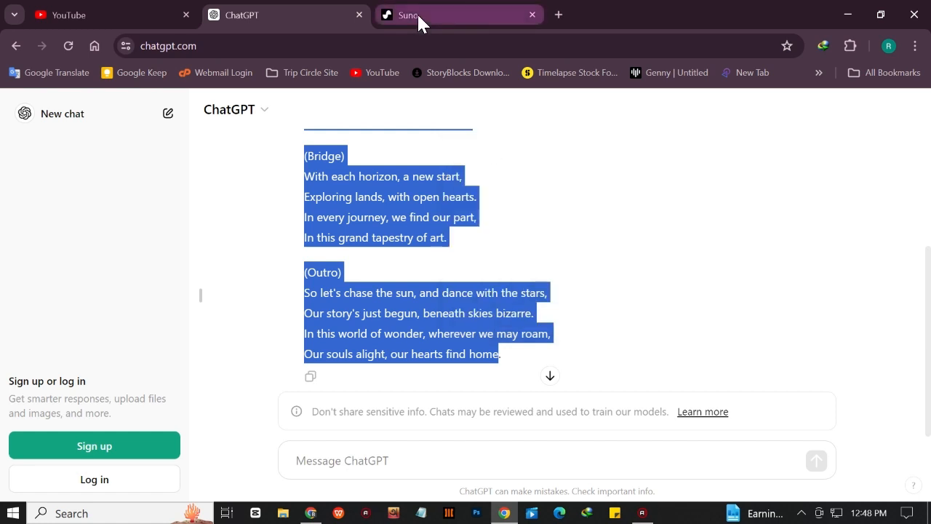
# Switch back to Suno, enable Custom Mode and paste the copied travel lyrics as the song's lyrics
pyautogui.click(417, 13)
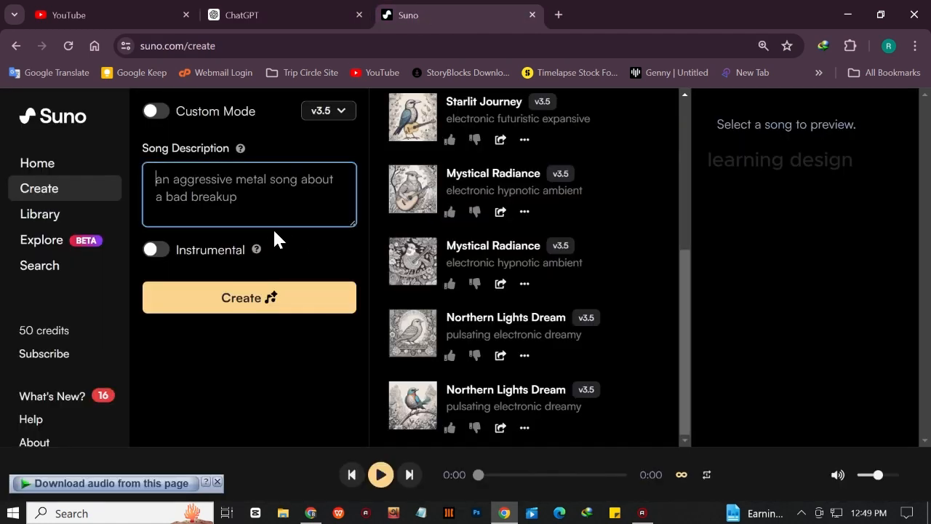
pyautogui.click(156, 111)
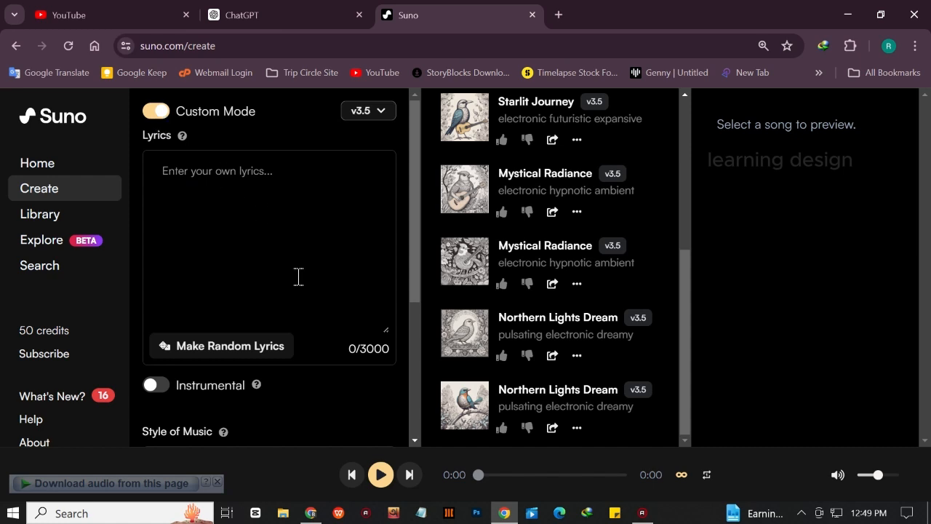
pyautogui.click(206, 189)
pyautogui.scroll(-1, 298, 225)
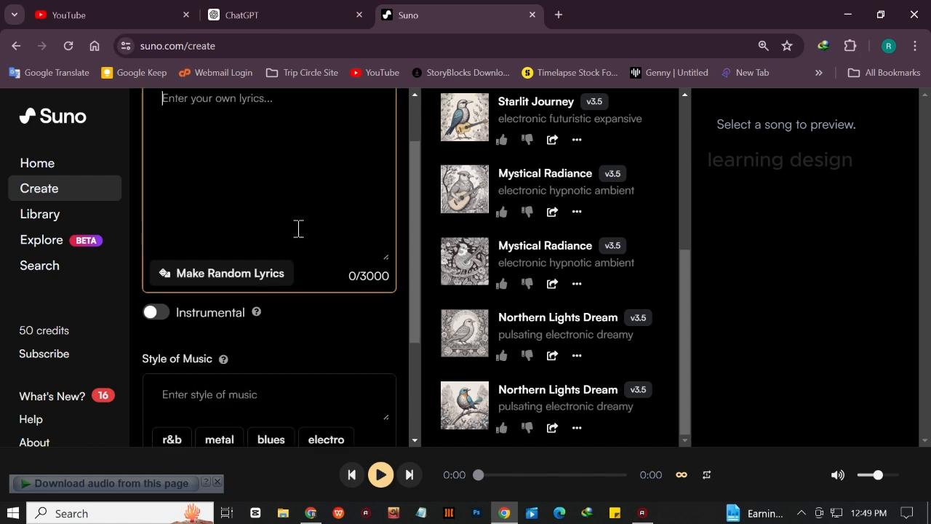
pyautogui.scroll(1, 287, 153)
pyautogui.rightClick(243, 181)
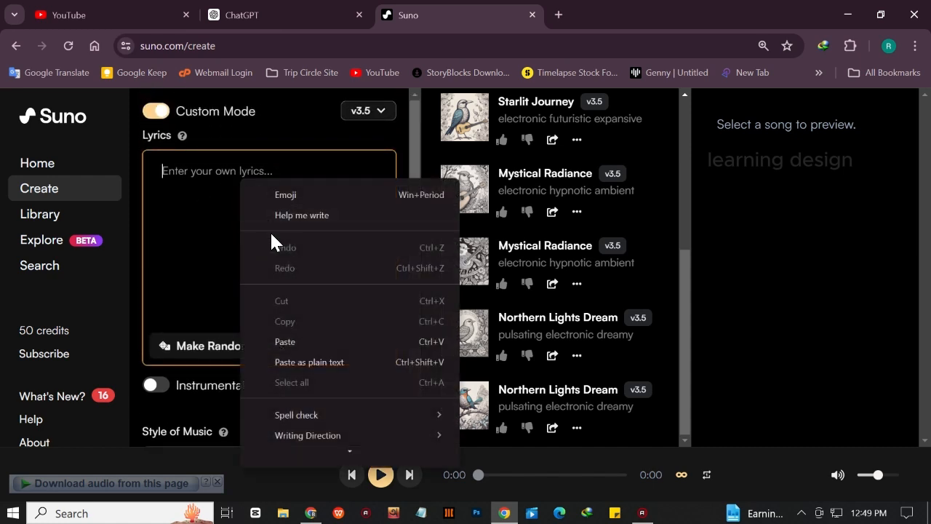
pyautogui.click(300, 341)
pyautogui.scroll(3, 284, 277)
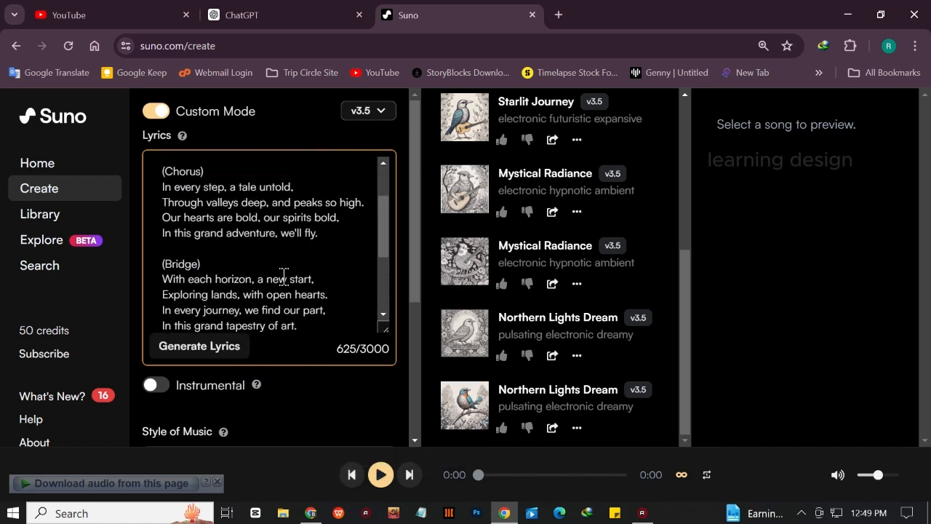
pyautogui.scroll(-3, 284, 277)
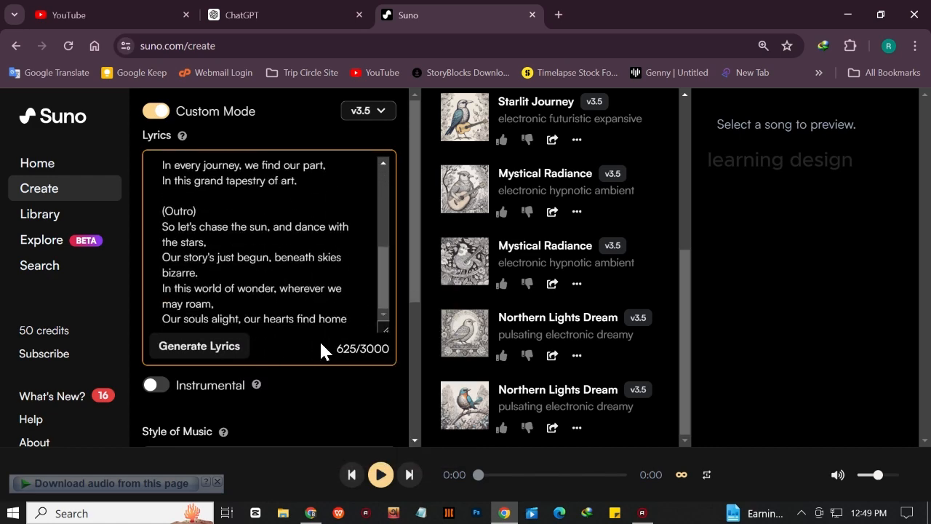
# Set the style of music to "beat, upbeat, bass", using the suggested upbeat and bass tags
pyautogui.scroll(-3, 307, 303)
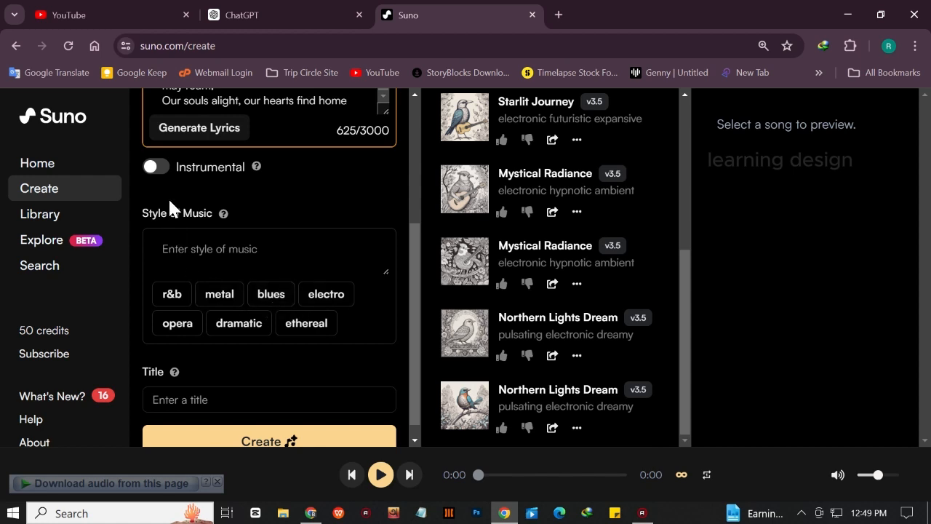
pyautogui.click(218, 256)
pyautogui.write('beat,')
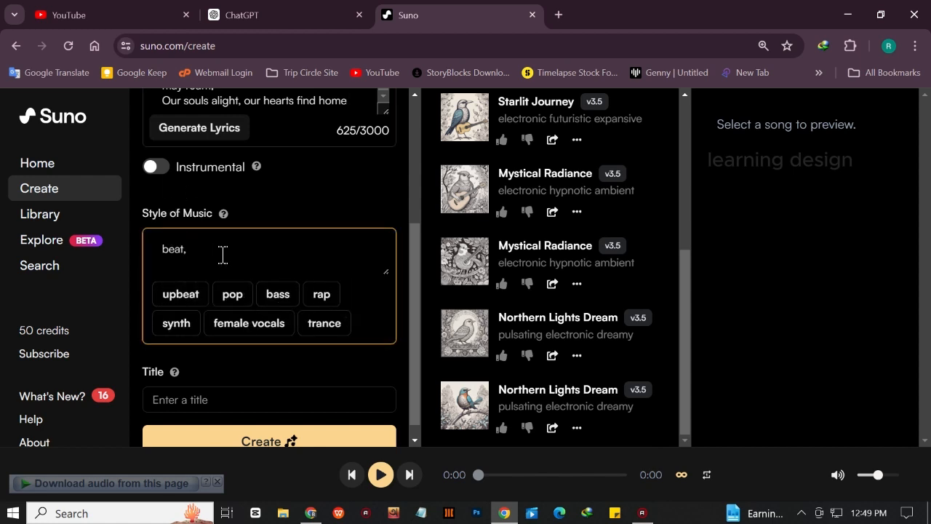
pyautogui.click(181, 295)
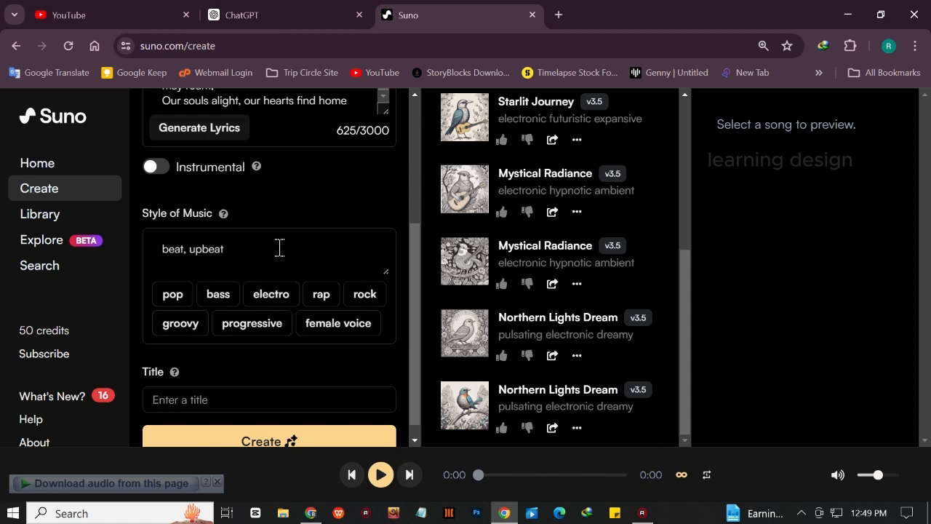
pyautogui.click(217, 295)
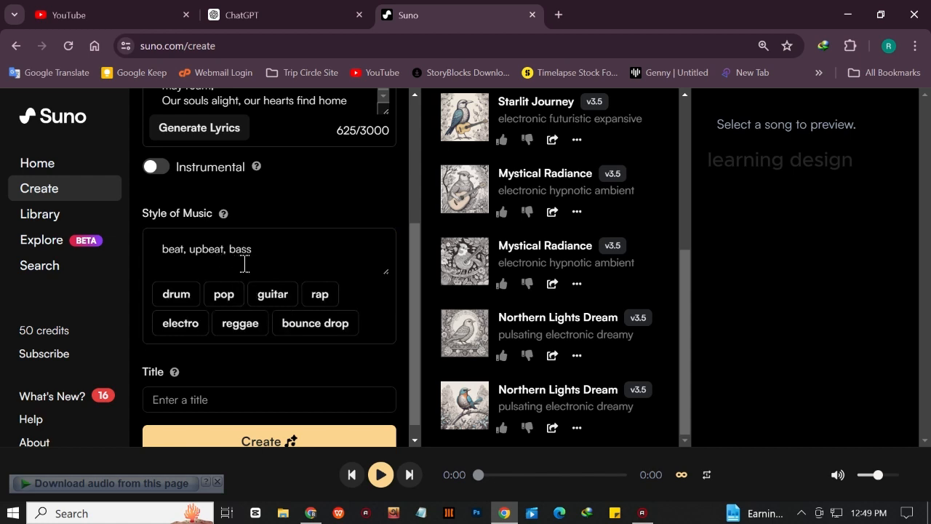
pyautogui.scroll(-1, 307, 270)
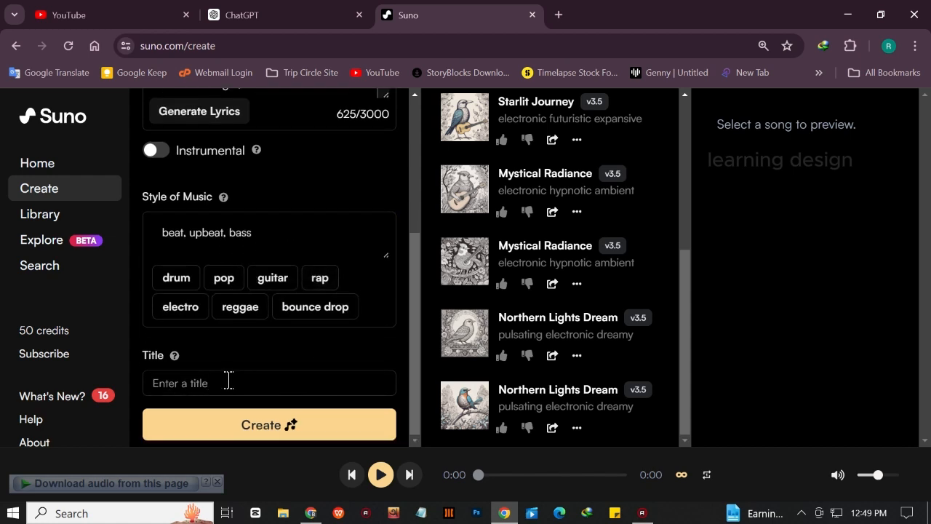
# Title the song "Travel in Mondays" and generate it
pyautogui.hotkey('ctrl', 'v')
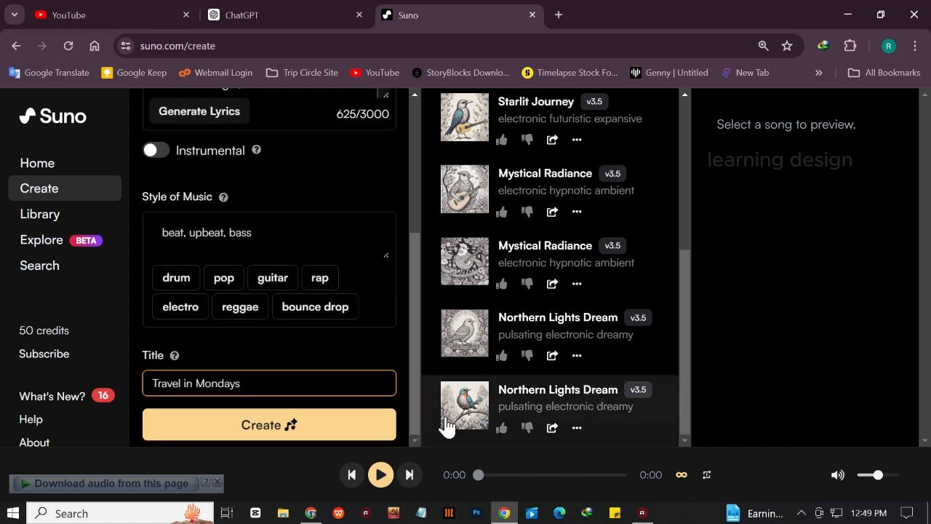
pyautogui.scroll(3, 326, 384)
pyautogui.scroll(-3, 327, 385)
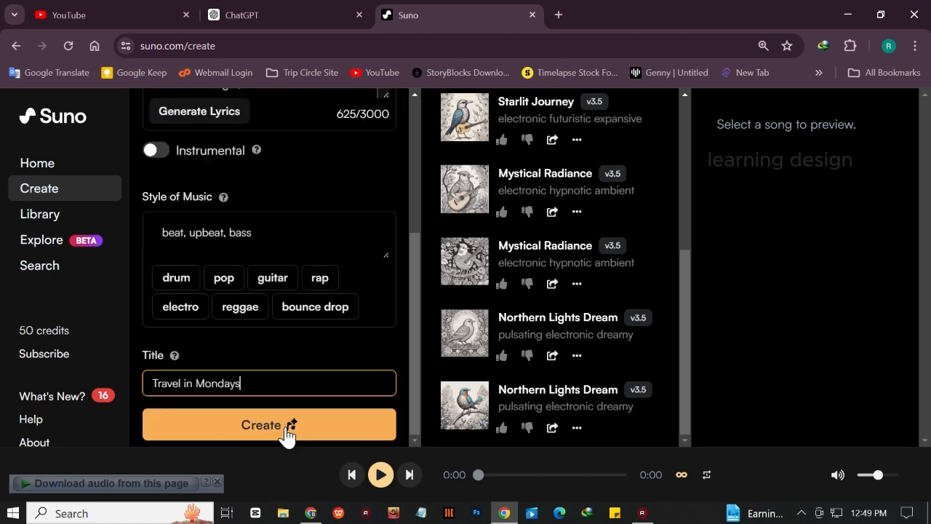
pyautogui.click(270, 432)
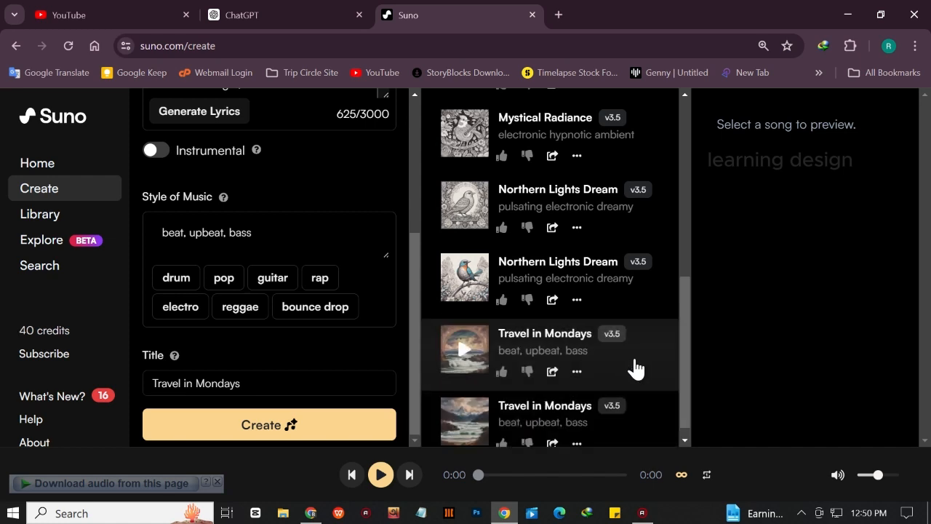
# Listen to the first generated version of "Travel in Mondays", adjusting the playback volume, and pause it
pyautogui.click(468, 356)
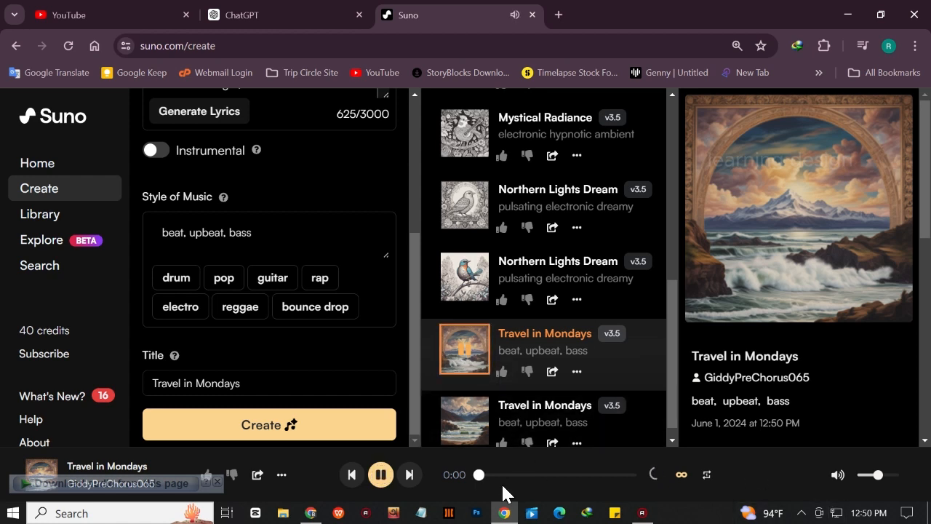
pyautogui.moveTo(878, 480); pyautogui.dragTo(888, 487)
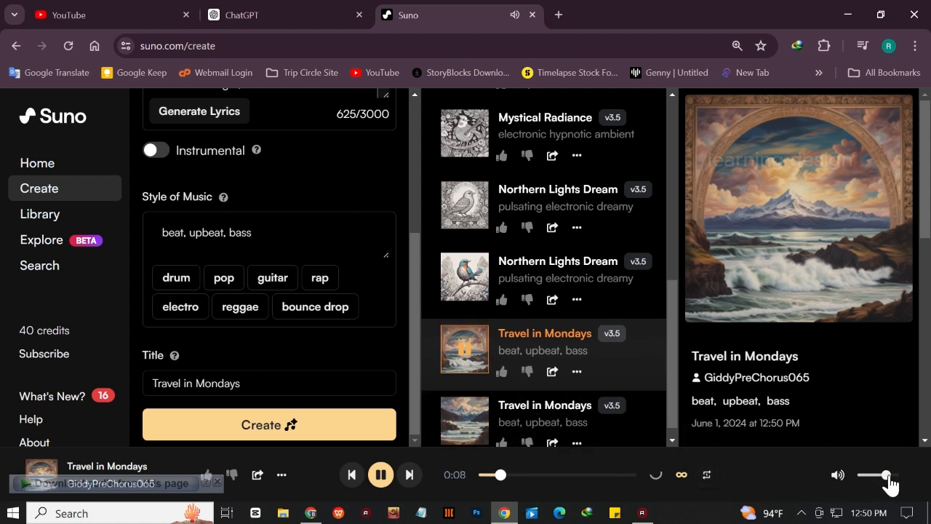
pyautogui.moveTo(887, 477); pyautogui.dragTo(878, 475)
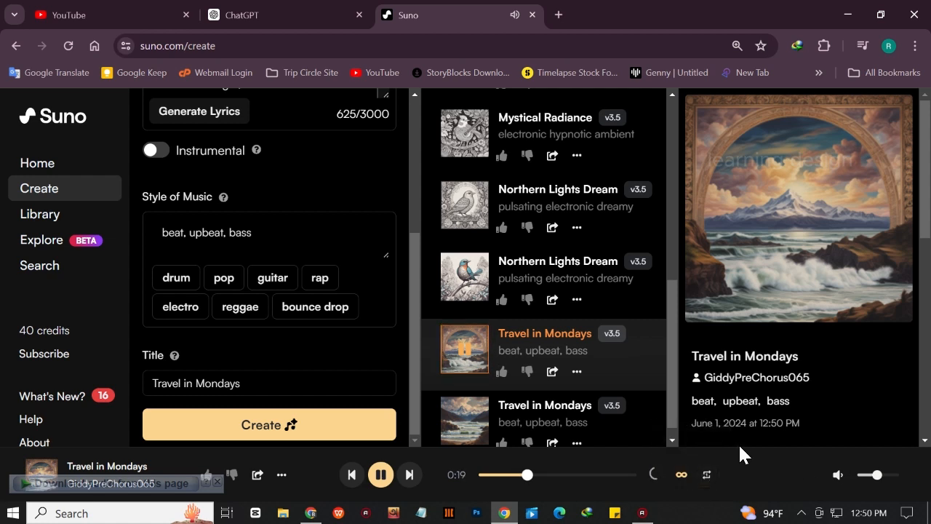
pyautogui.scroll(-1, 739, 443)
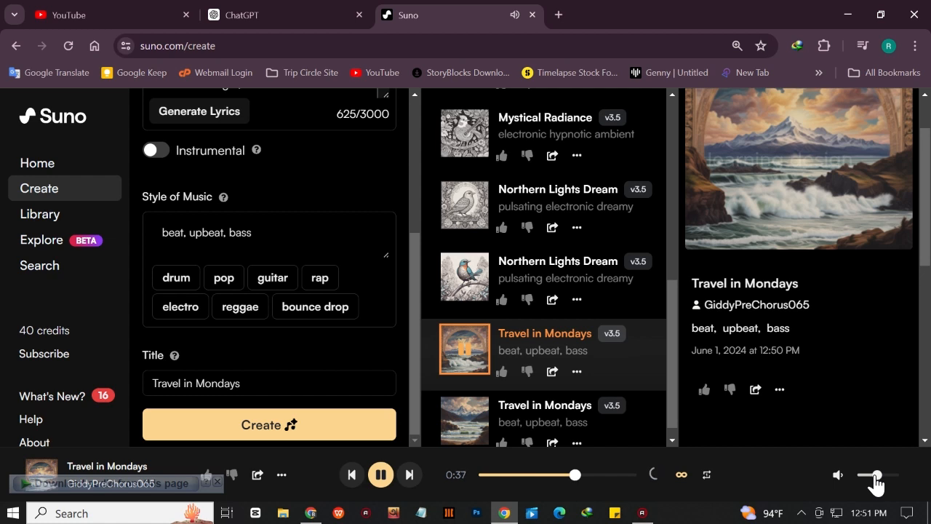
pyautogui.click(380, 476)
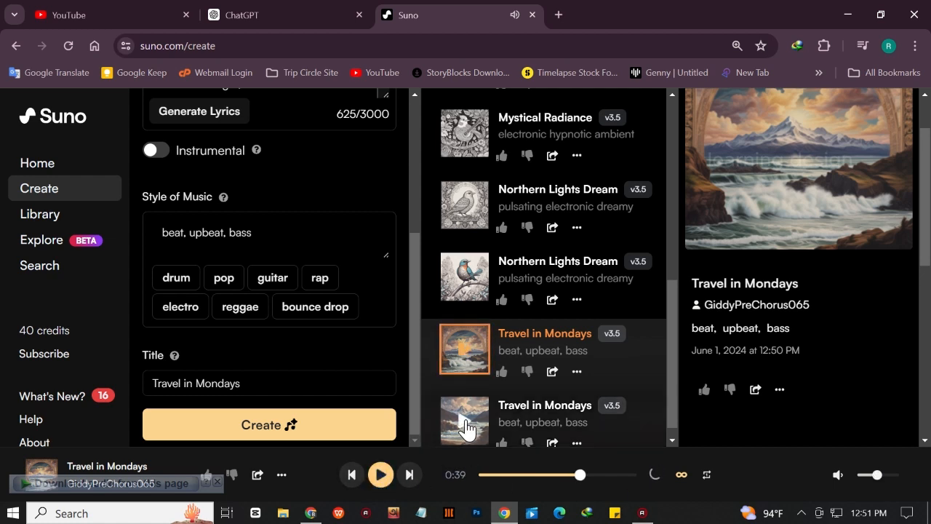
# Listen to the second generated version of "Travel in Mondays", adjusting the playback volume, and pause it
pyautogui.click(465, 429)
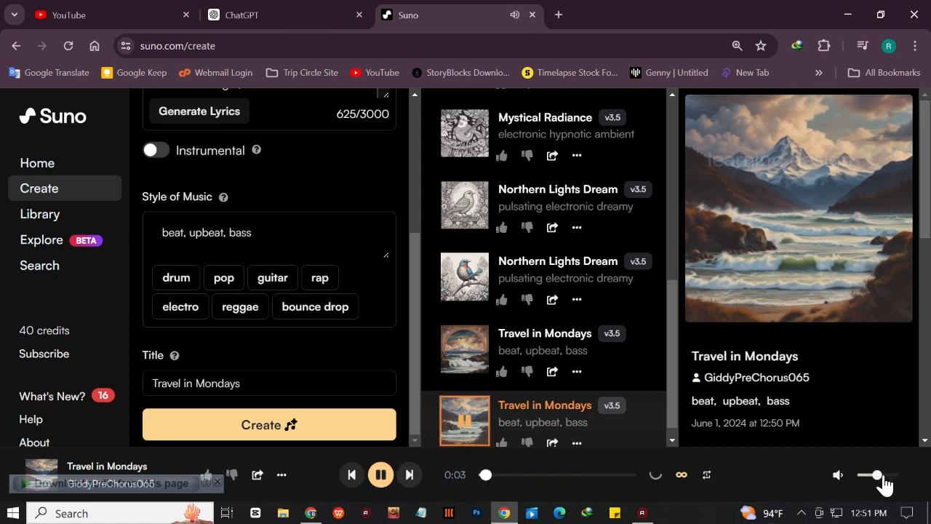
pyautogui.moveTo(882, 477); pyautogui.dragTo(885, 478)
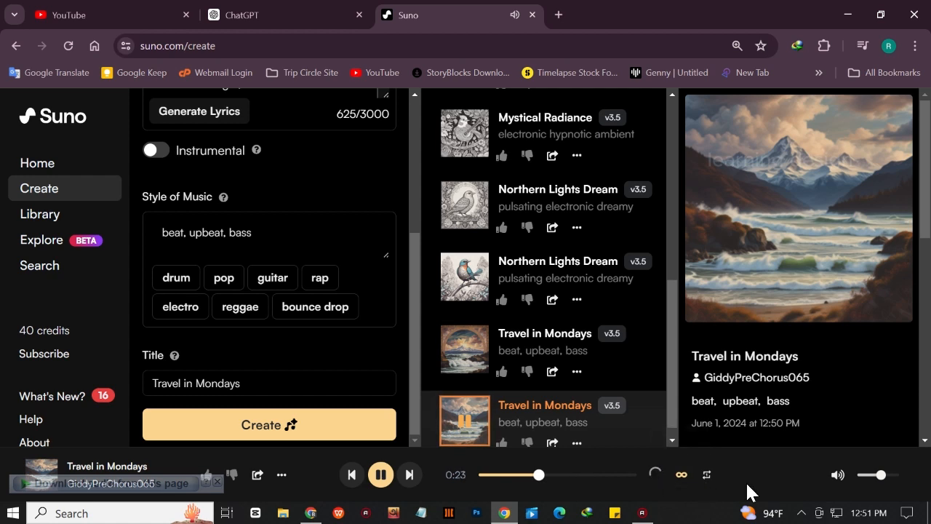
pyautogui.moveTo(891, 485); pyautogui.dragTo(885, 484)
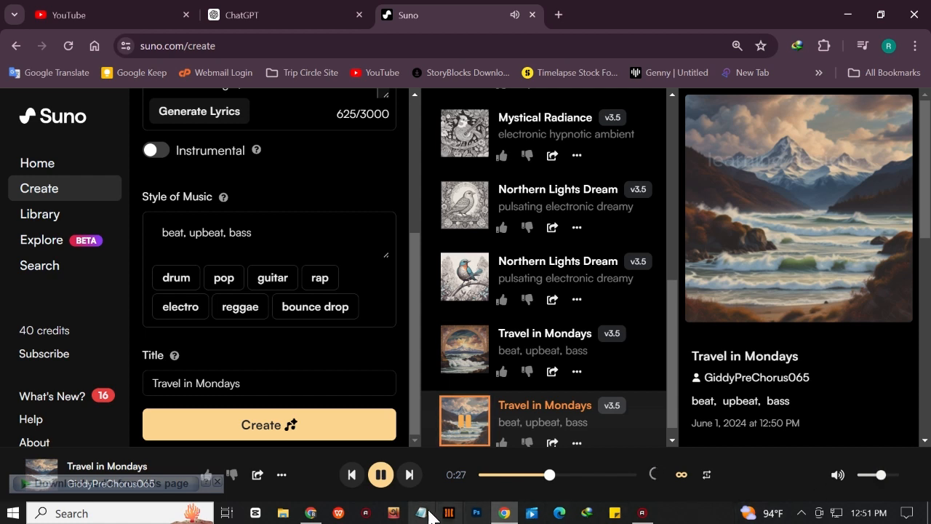
pyautogui.click(380, 475)
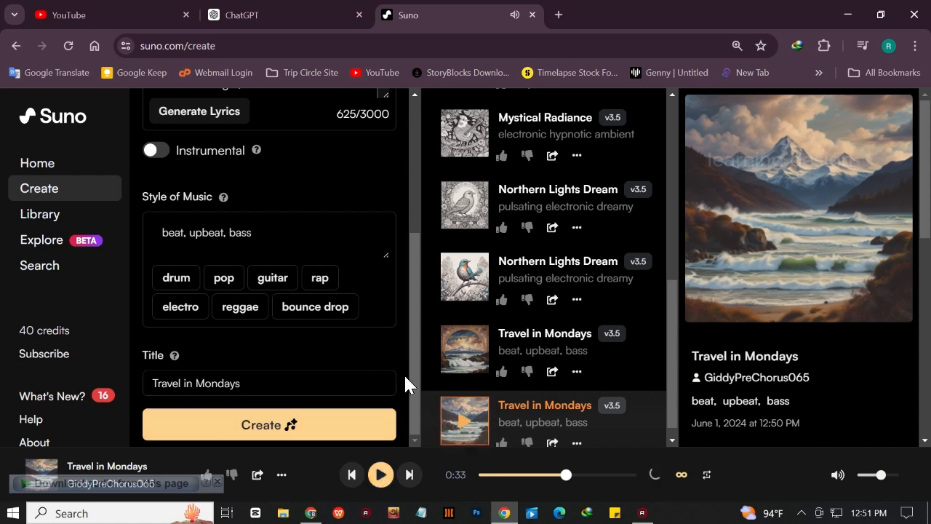
# Switch to ChatGPT and ask "suggest me some music prompt suggestions for creating a powerful electronic vibe in the context of Aurora Night Music:"
pyautogui.scroll(3, 404, 373)
pyautogui.scroll(1, 359, 365)
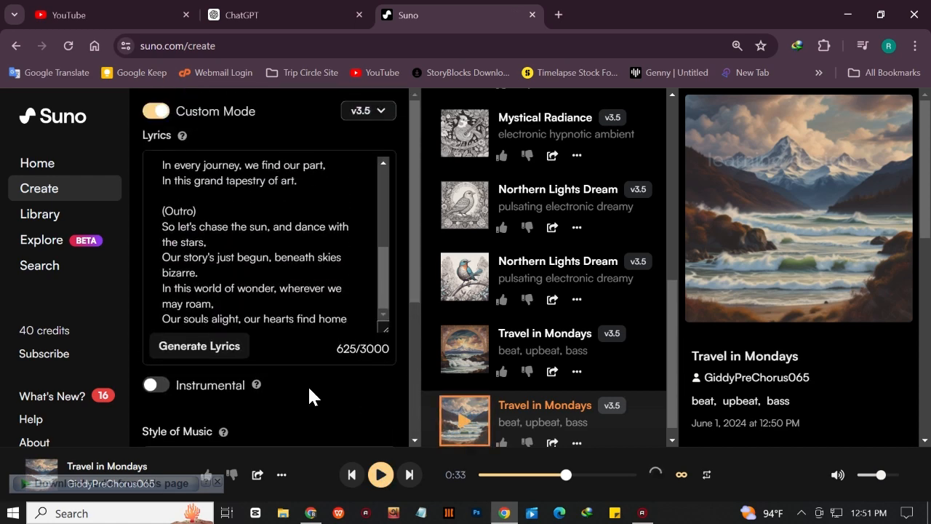
pyautogui.hotkey('ctrl', 'shift', 'Tab')
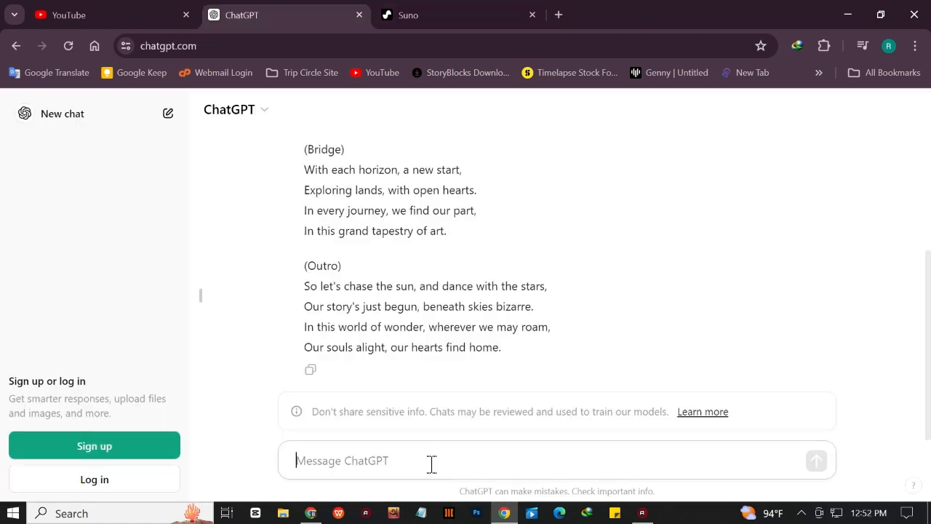
pyautogui.write('suggest')
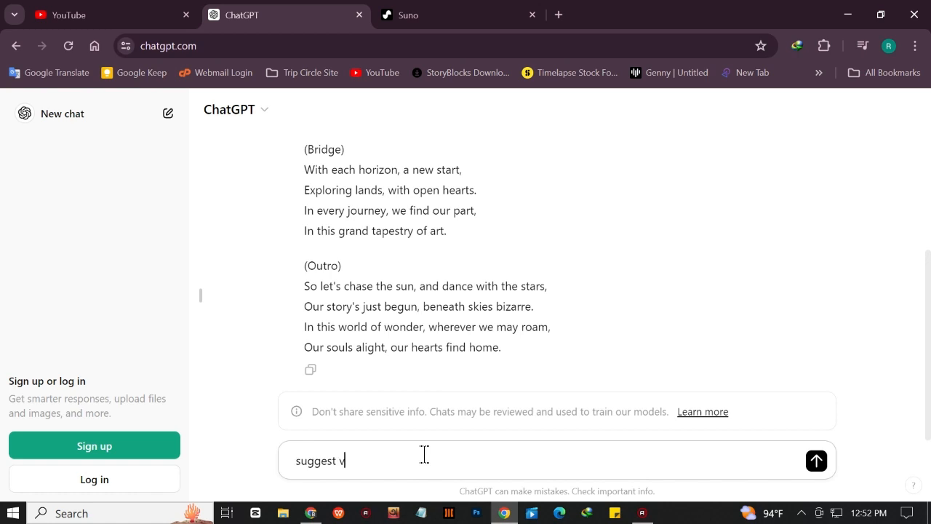
pyautogui.write('some music prompt suggestions for creating a powerful electronic vibe in the context of Aurora Night Music:')
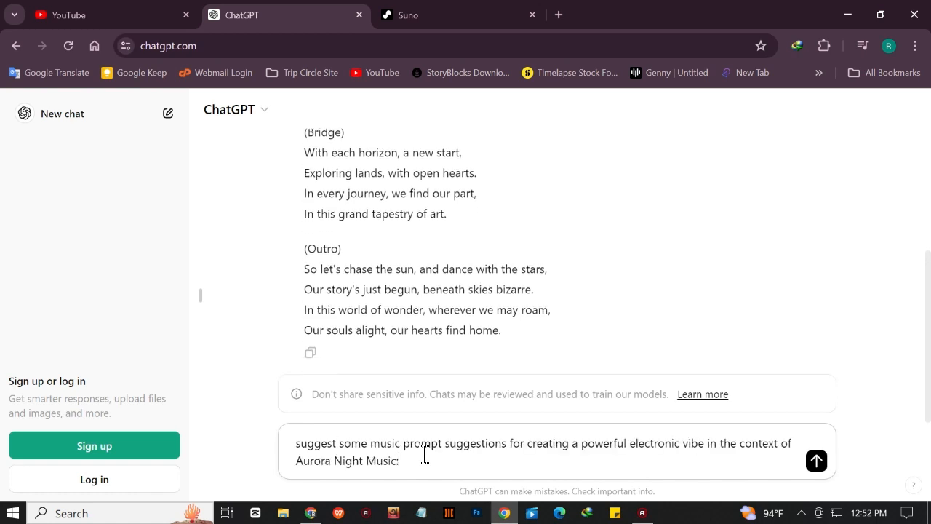
pyautogui.click(342, 443)
pyautogui.write('me')
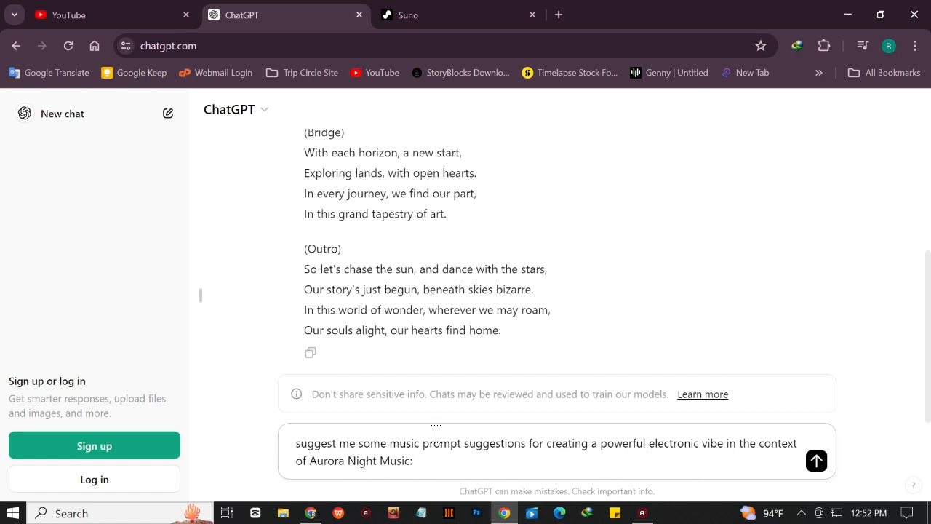
pyautogui.press('Return')
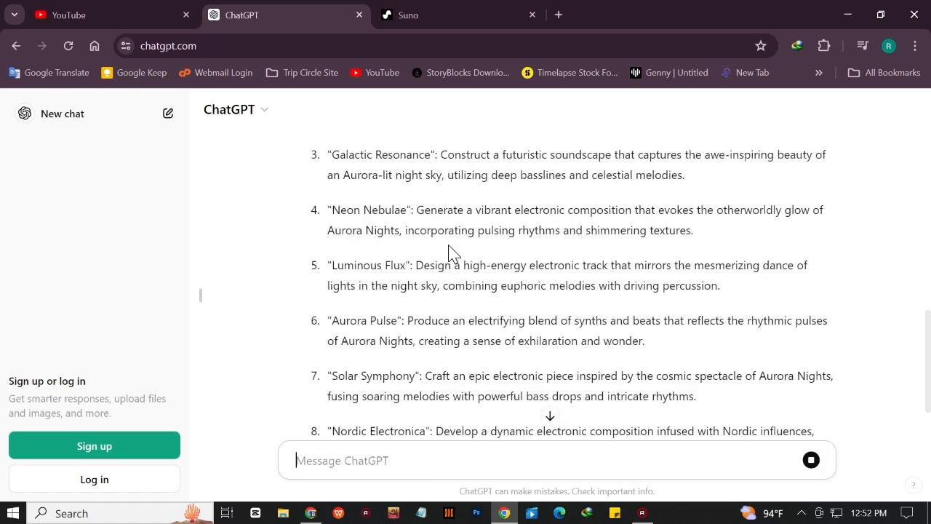
# Copy the text of the first suggested music prompt, "Ethereal Synthesis", from the ChatGPT reply
pyautogui.scroll(1, 468, 248)
pyautogui.scroll(1, 465, 230)
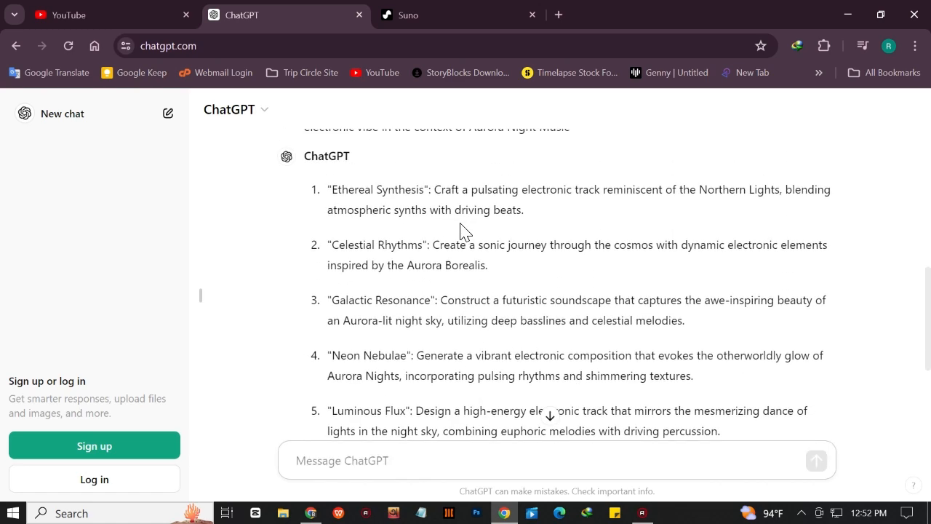
pyautogui.moveTo(533, 220); pyautogui.dragTo(336, 196)
pyautogui.rightClick(367, 197)
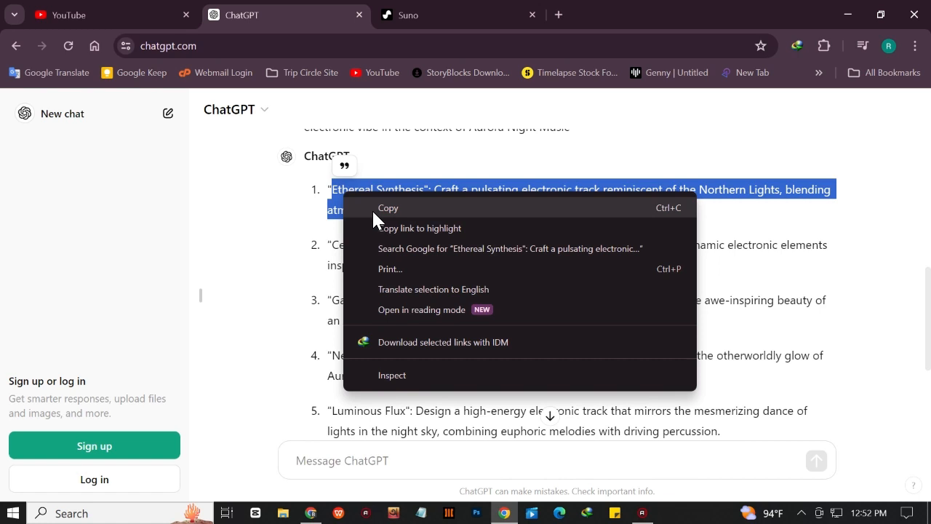
pyautogui.click(372, 209)
# Switch back to Suno, disable Custom Mode and paste the copied "Ethereal Synthesis" prompt as the song description
pyautogui.click(427, 12)
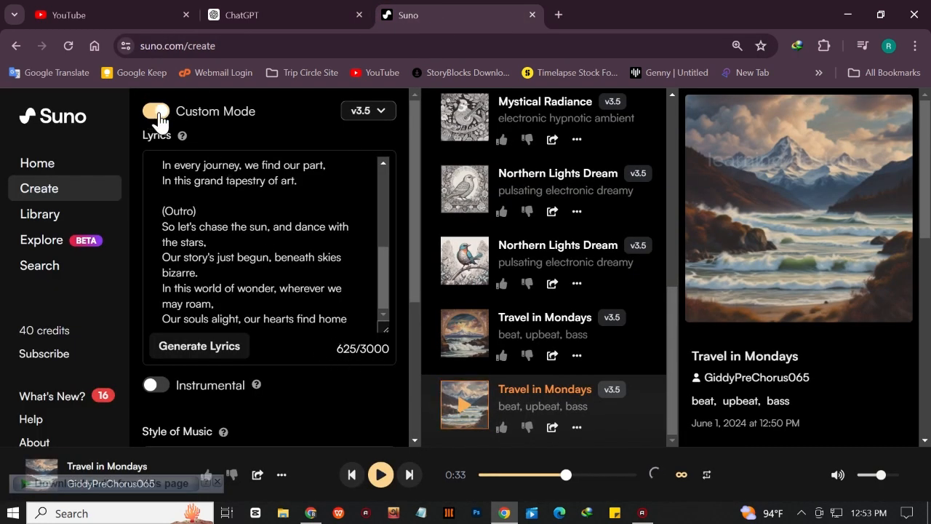
pyautogui.click(159, 115)
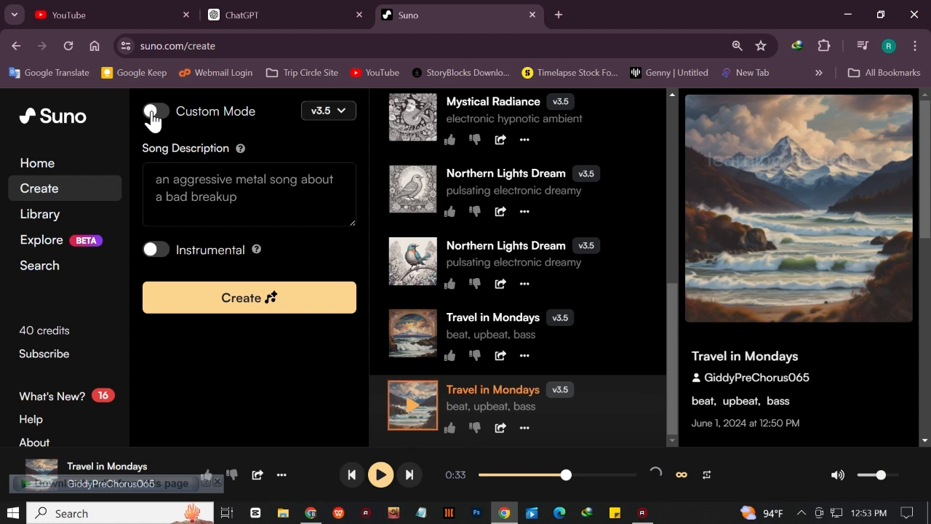
pyautogui.click(198, 190)
pyautogui.hotkey('ctrl', 'v')
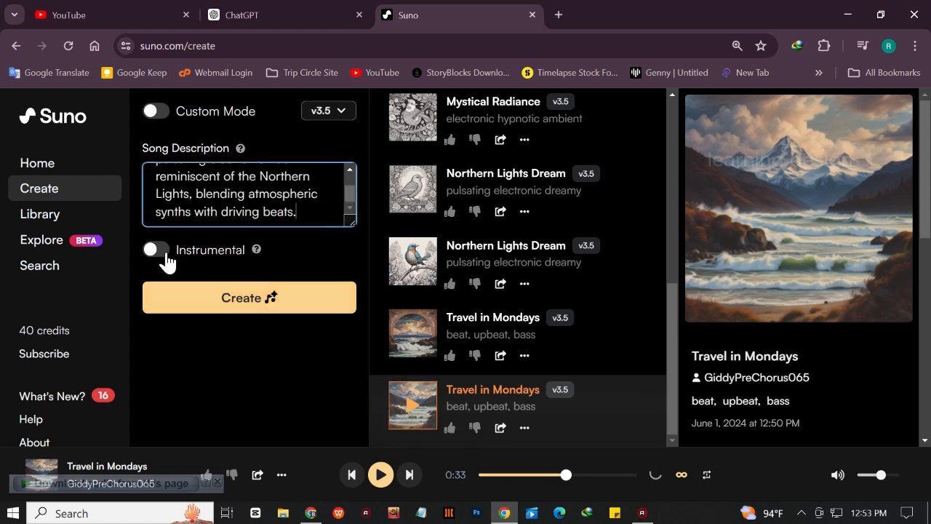
# Enable the Instrumental option for the described song and generate it without lyrics
pyautogui.moveTo(257, 251)
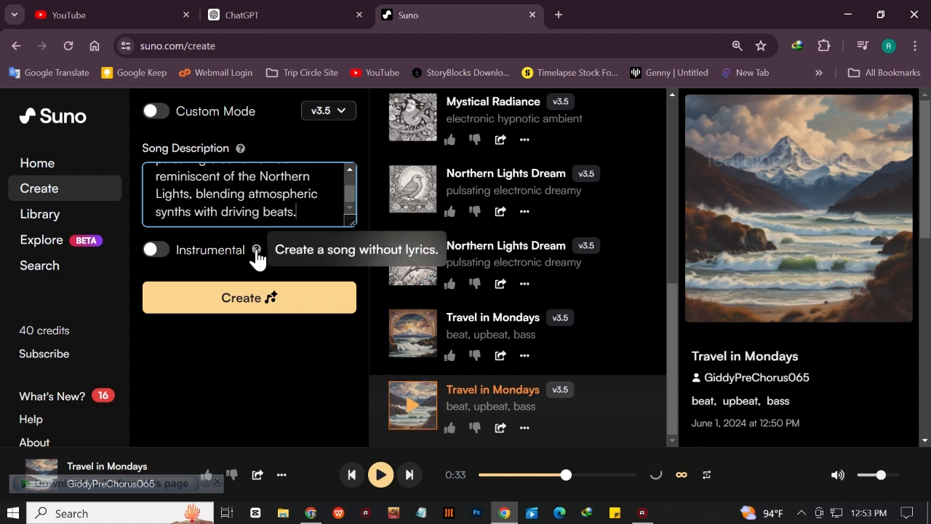
pyautogui.click(165, 260)
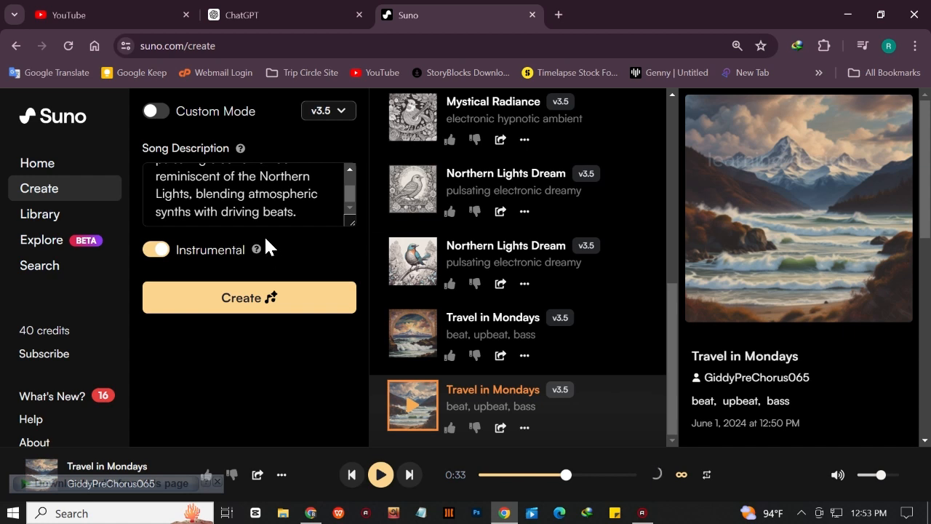
pyautogui.click(241, 302)
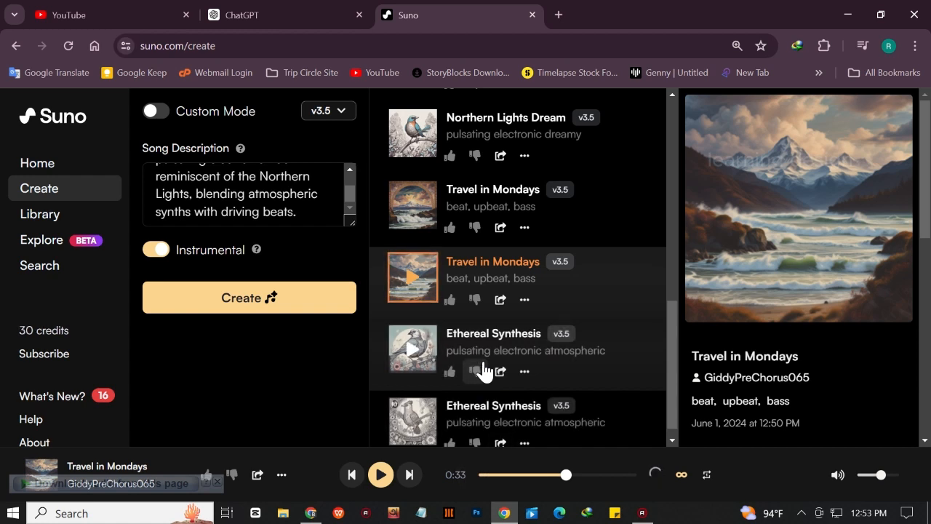
# Listen to the two generated versions of "Ethereal Synthesis"
pyautogui.click(415, 358)
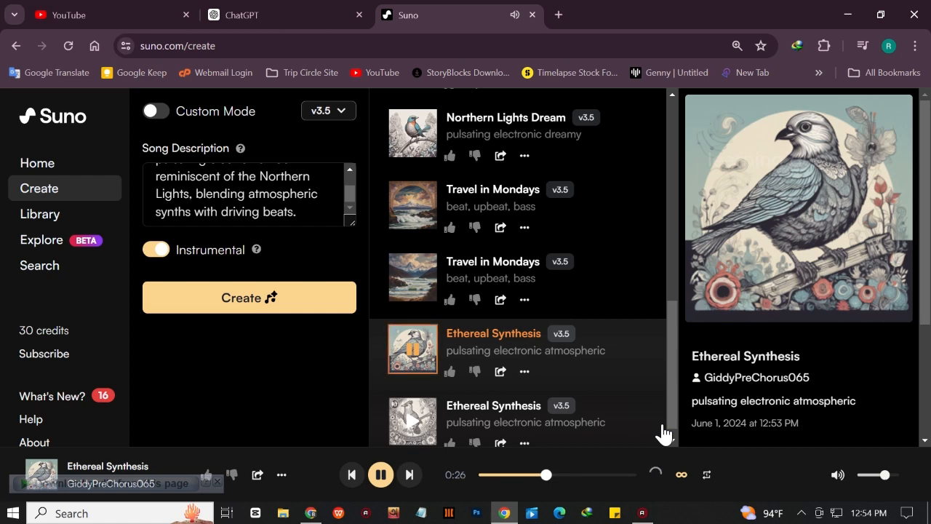
pyautogui.click(412, 427)
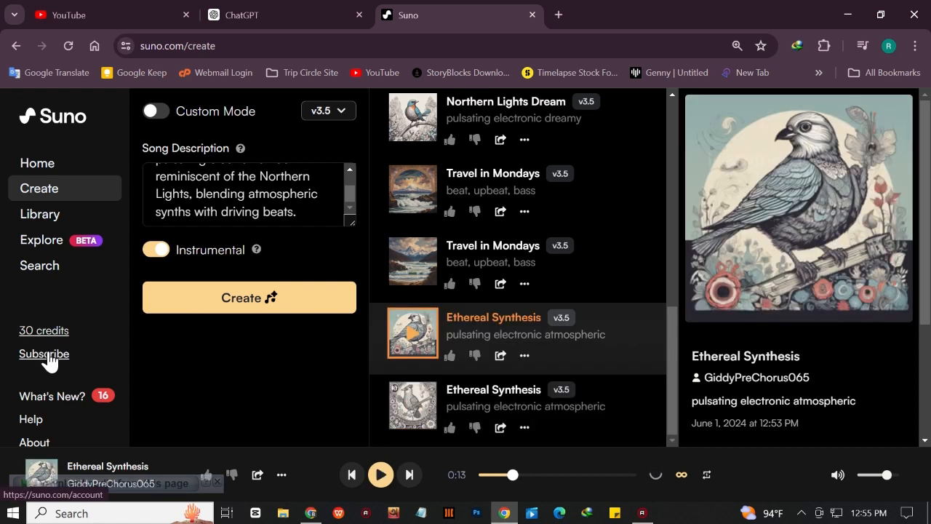
# Compare the Basic and Pro plans' prices and features on the subscription page, and return to the Suno home page
pyautogui.click(58, 355)
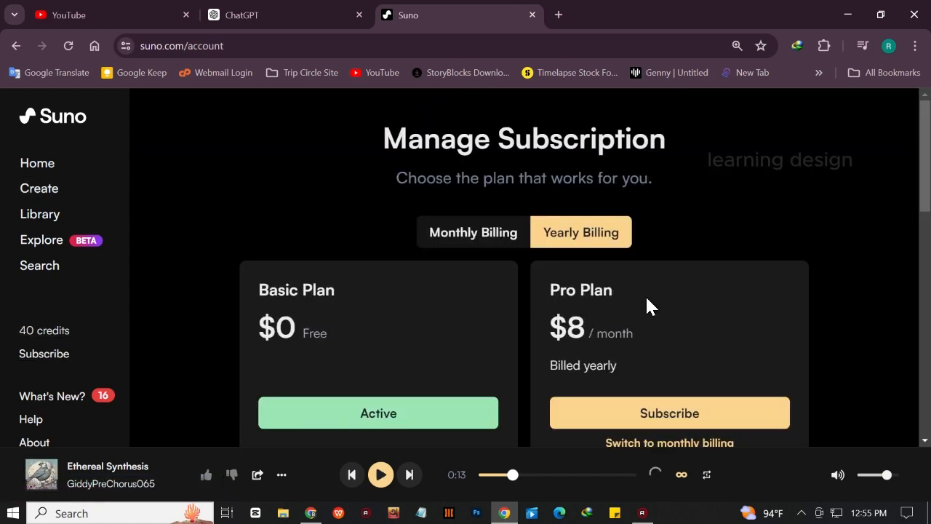
pyautogui.scroll(-2, 646, 302)
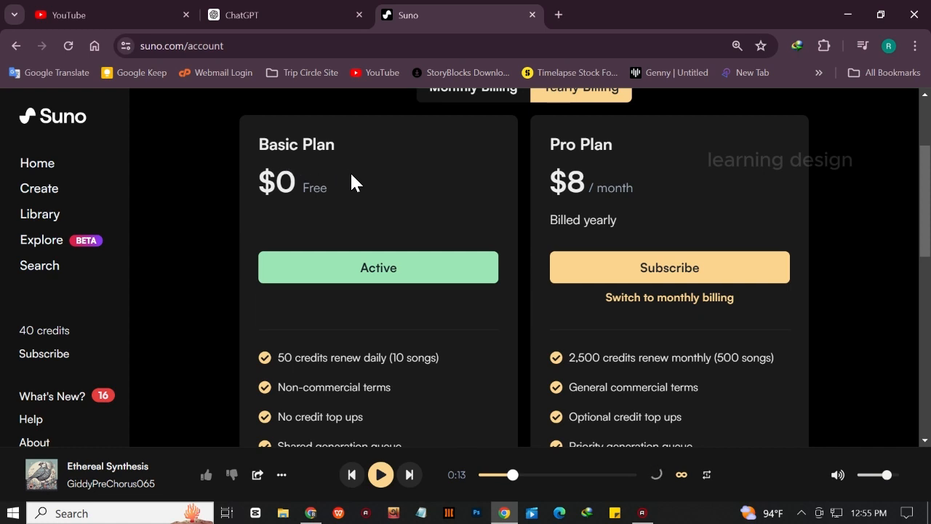
pyautogui.scroll(-1, 354, 185)
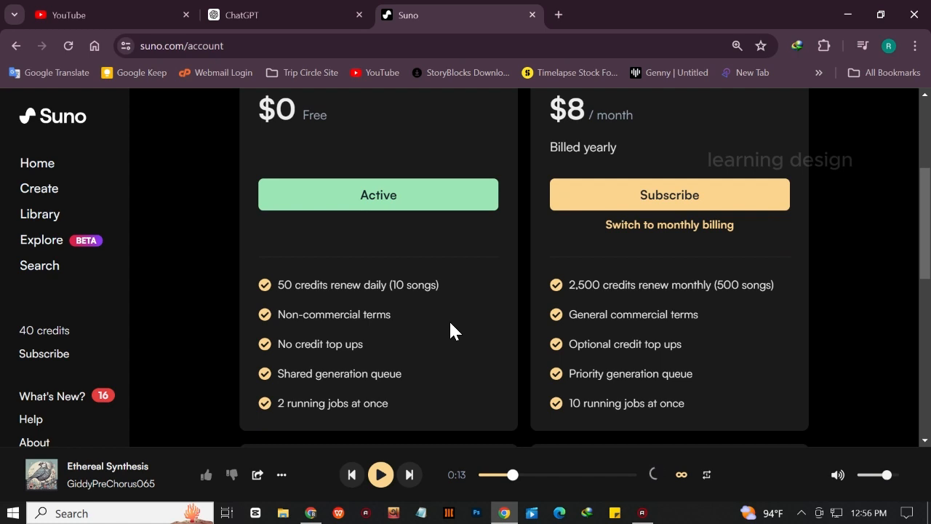
pyautogui.scroll(2, 575, 295)
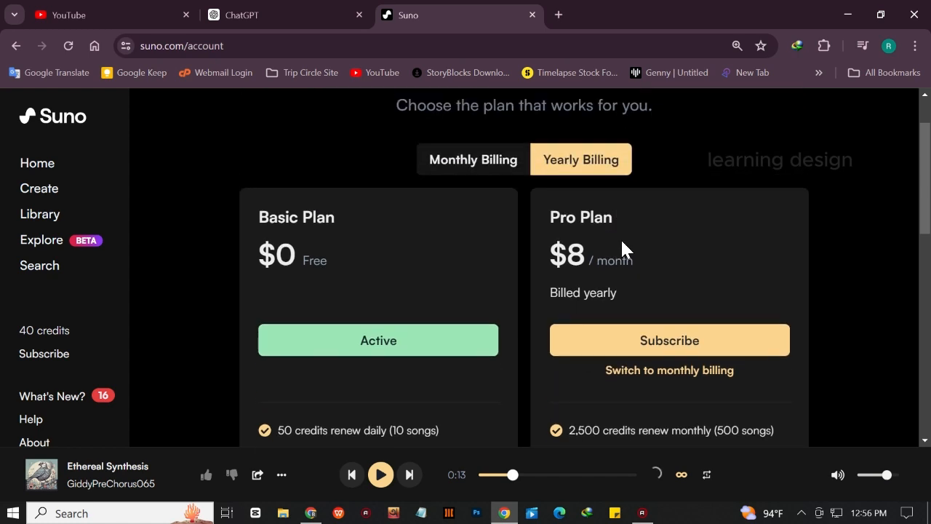
pyautogui.scroll(-1, 742, 331)
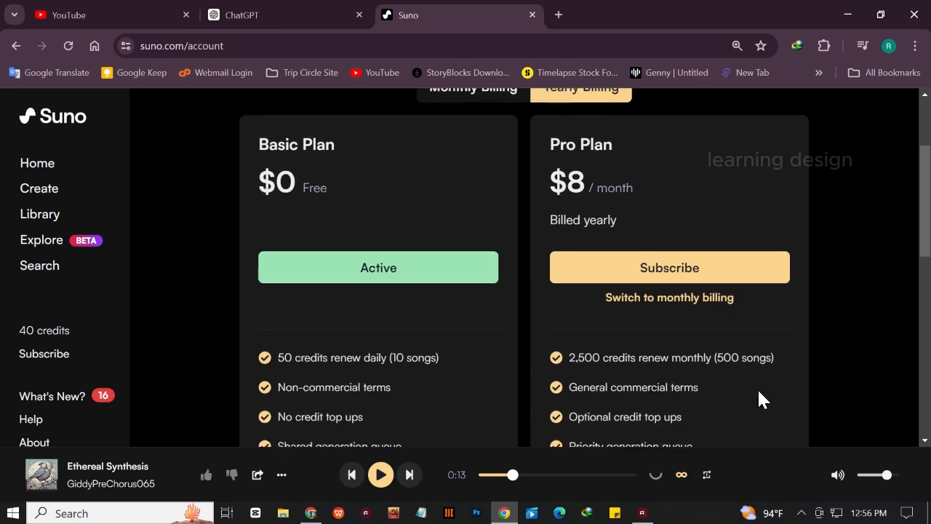
pyautogui.scroll(2, 352, 193)
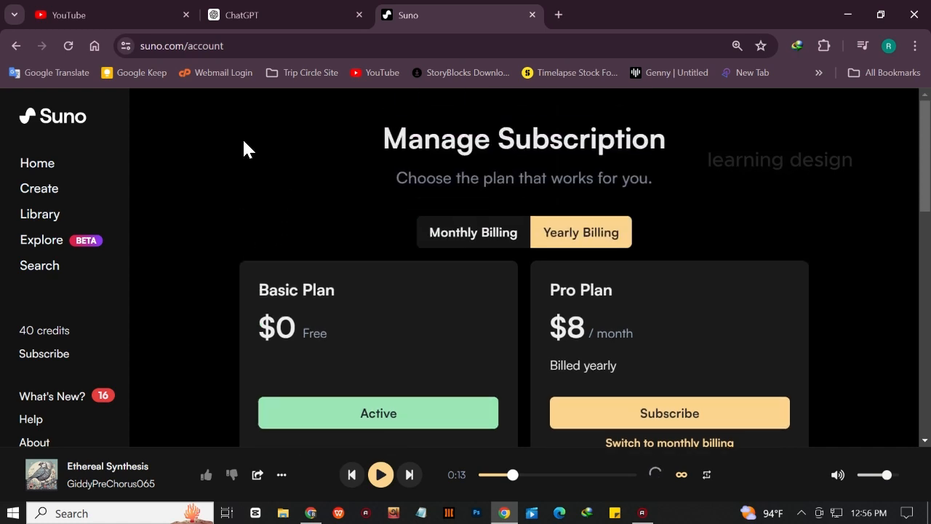
pyautogui.click(50, 174)
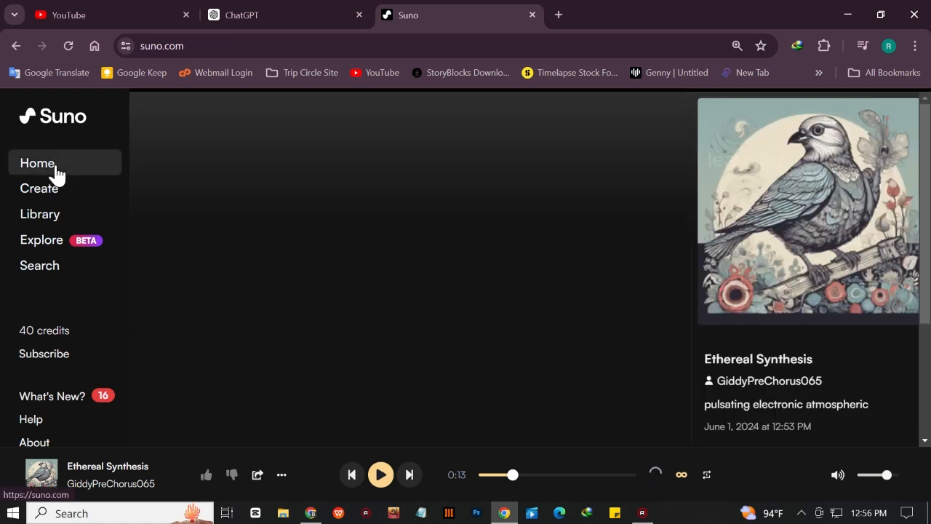
# Browse the home page's Trending songs and play the #1 track, "Please, AI"
pyautogui.scroll(-4, 555, 309)
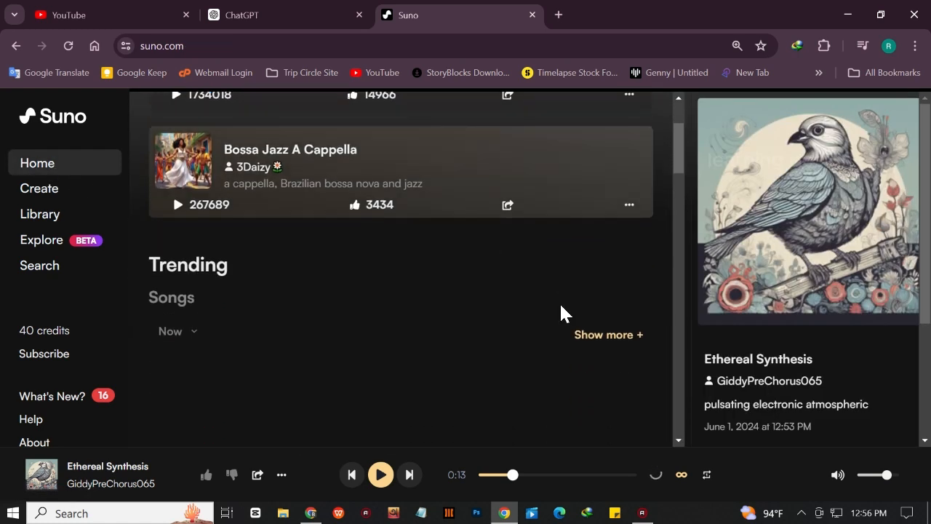
pyautogui.scroll(-6, 613, 320)
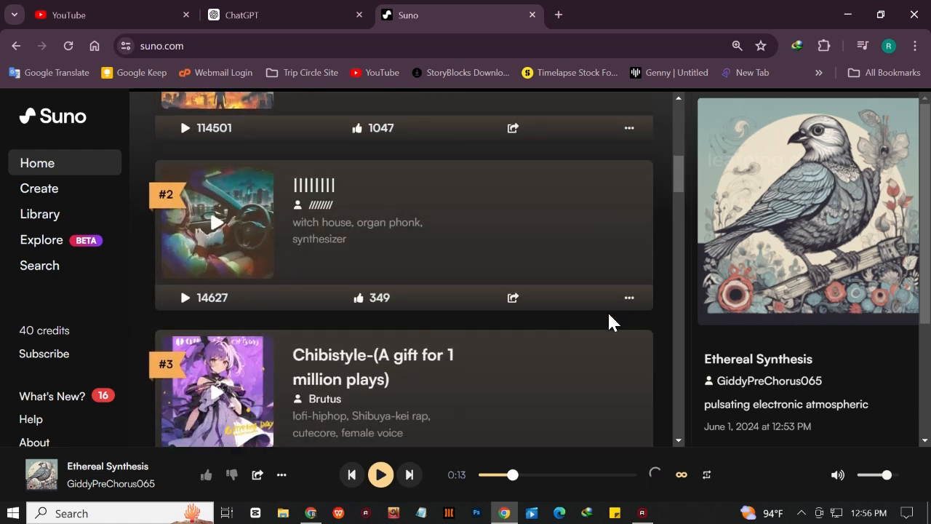
pyautogui.scroll(5, 609, 321)
pyautogui.scroll(1, 560, 318)
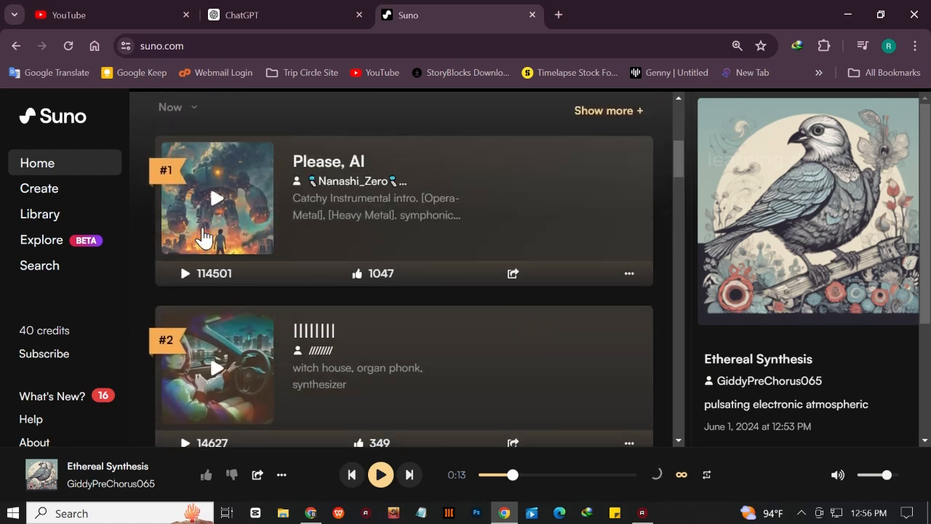
pyautogui.click(221, 209)
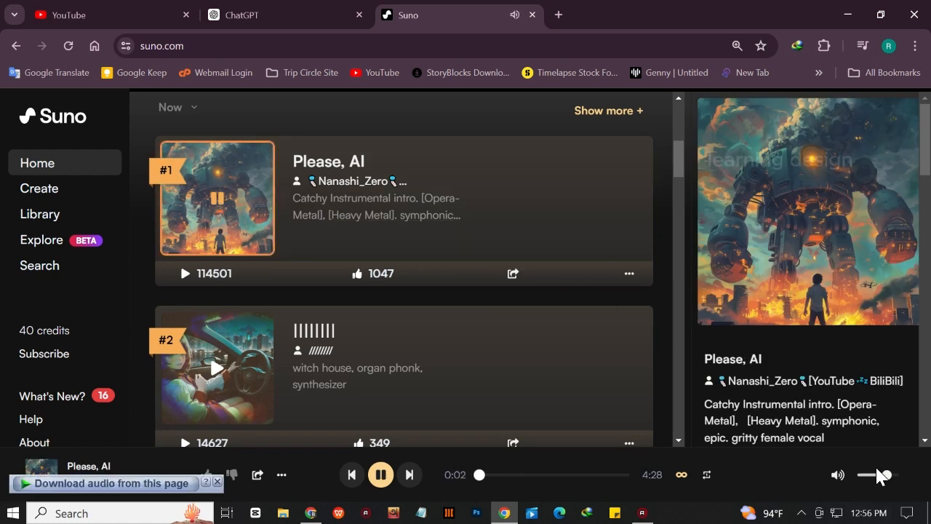
# Lower the playback volume while listening to "Please, AI", and pause the song
pyautogui.moveTo(888, 476); pyautogui.dragTo(880, 478)
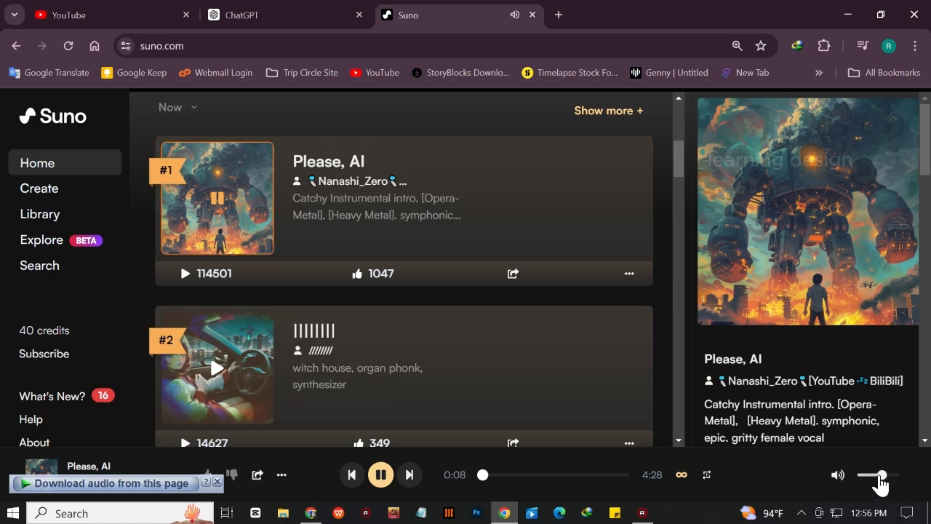
pyautogui.moveTo(881, 476); pyautogui.dragTo(873, 478)
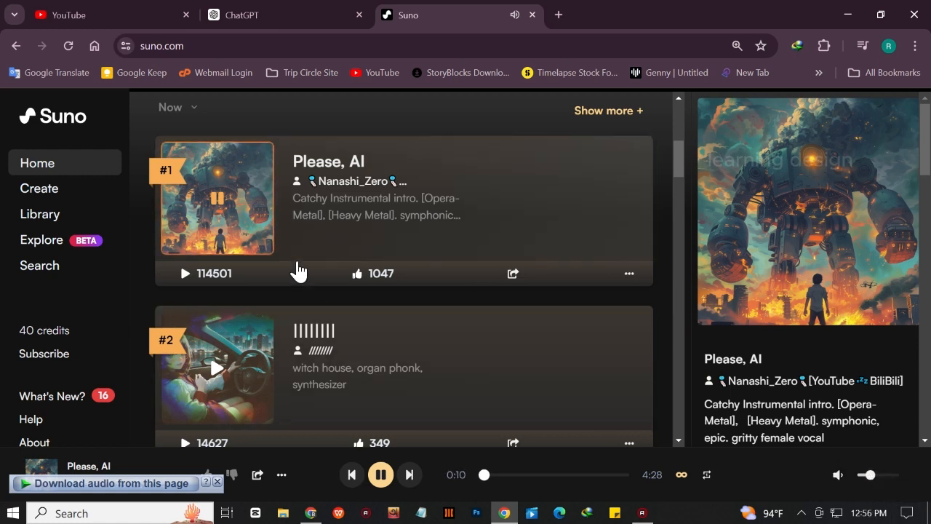
pyautogui.click(221, 205)
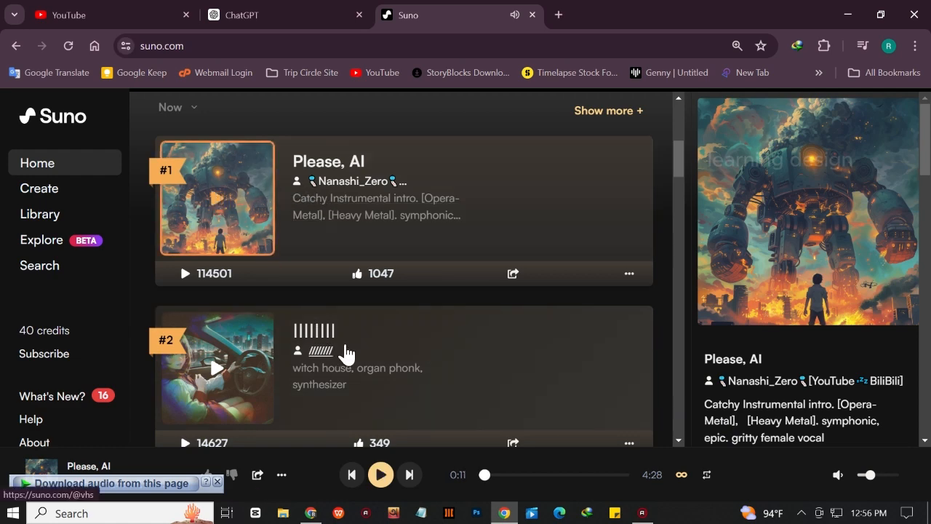
# Play the #2 trending song, tagged witch house, organ phonk and synthesizer
pyautogui.scroll(-3, 354, 349)
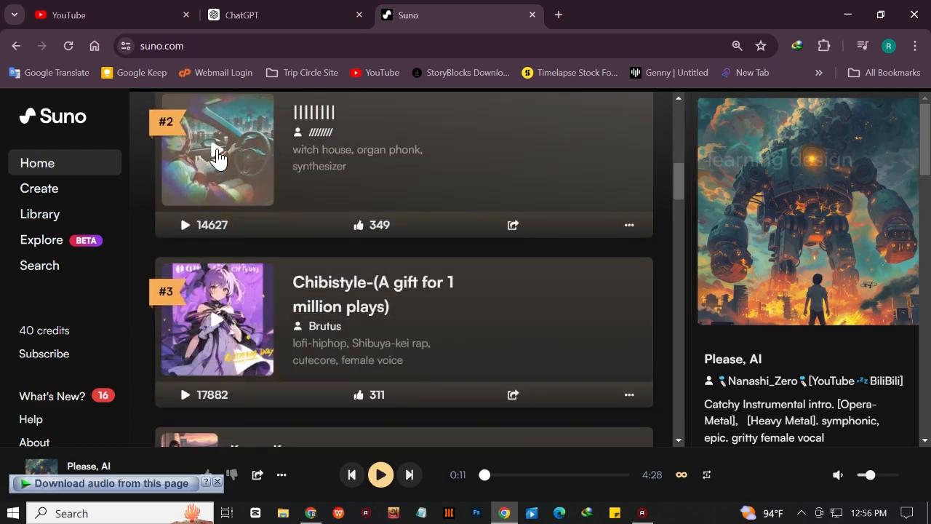
pyautogui.click(215, 152)
pyautogui.click(220, 161)
pyautogui.click(221, 161)
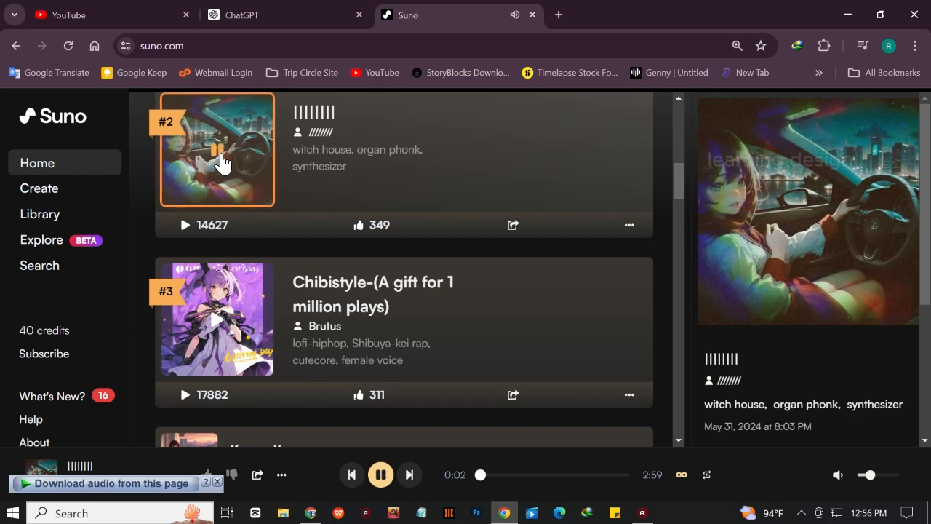
# Examine the home page's playlists, Top Categories, Animal Party, Lo-fi and Suno Showcase sections, raising the playback volume slightly while the song plays
pyautogui.scroll(1, 308, 216)
pyautogui.scroll(-5, 316, 260)
pyautogui.scroll(-10, 377, 327)
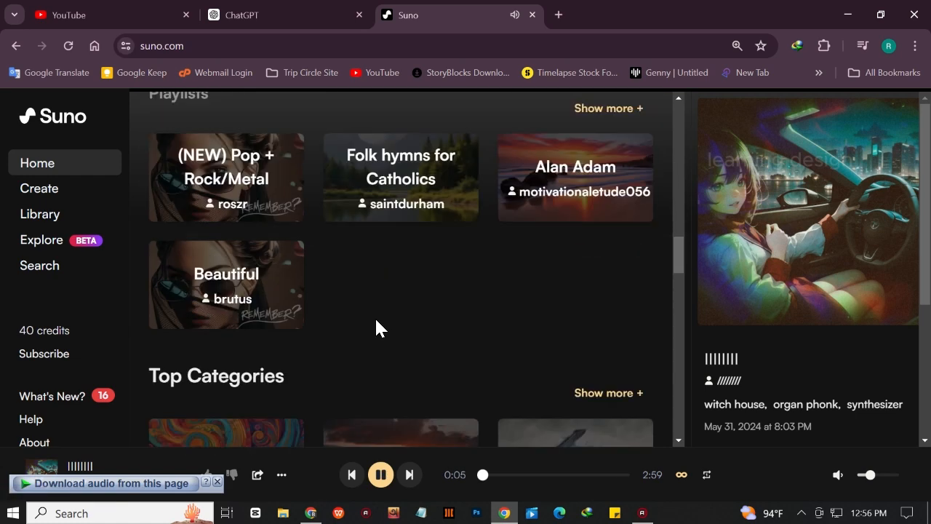
pyautogui.scroll(4, 376, 326)
pyautogui.scroll(-2, 376, 327)
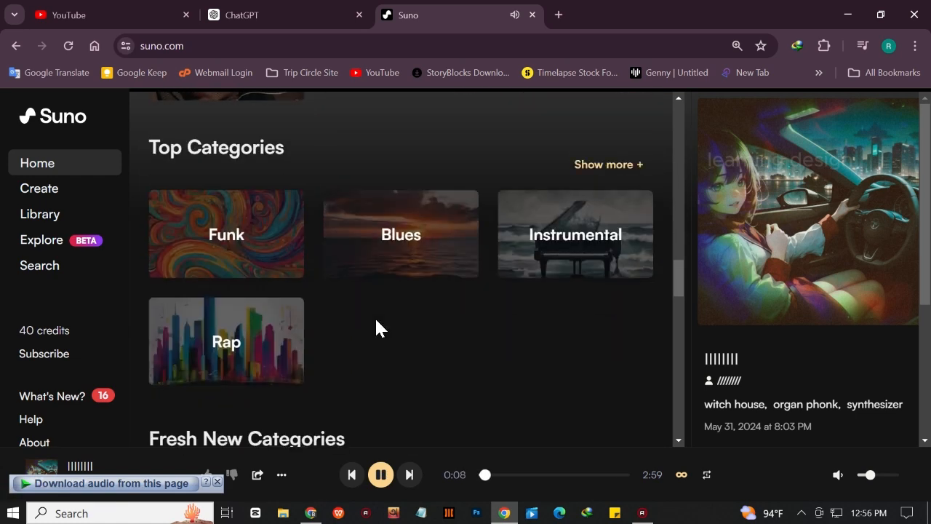
pyautogui.scroll(-4, 376, 327)
pyautogui.scroll(-14, 377, 328)
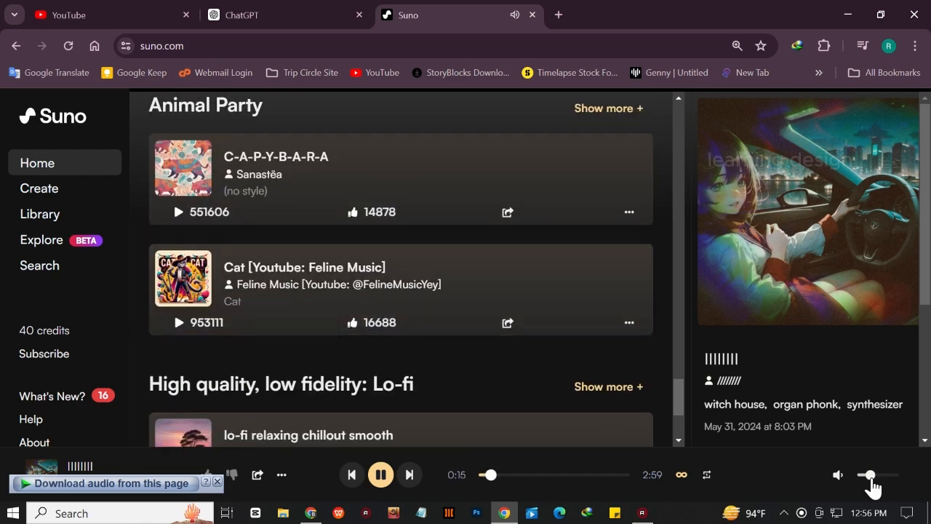
pyautogui.click(875, 481)
pyautogui.scroll(-3, 271, 314)
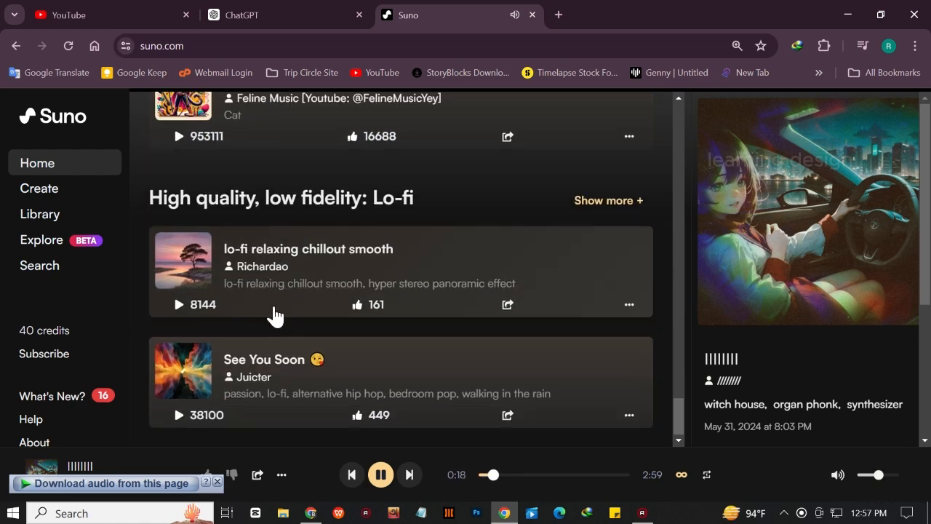
pyautogui.scroll(12, 275, 313)
pyautogui.scroll(10, 274, 311)
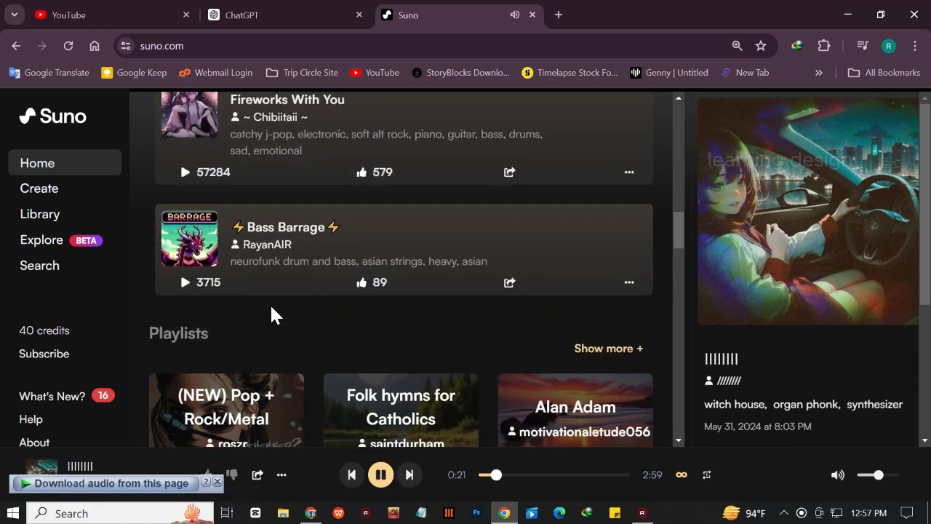
pyautogui.scroll(8, 280, 316)
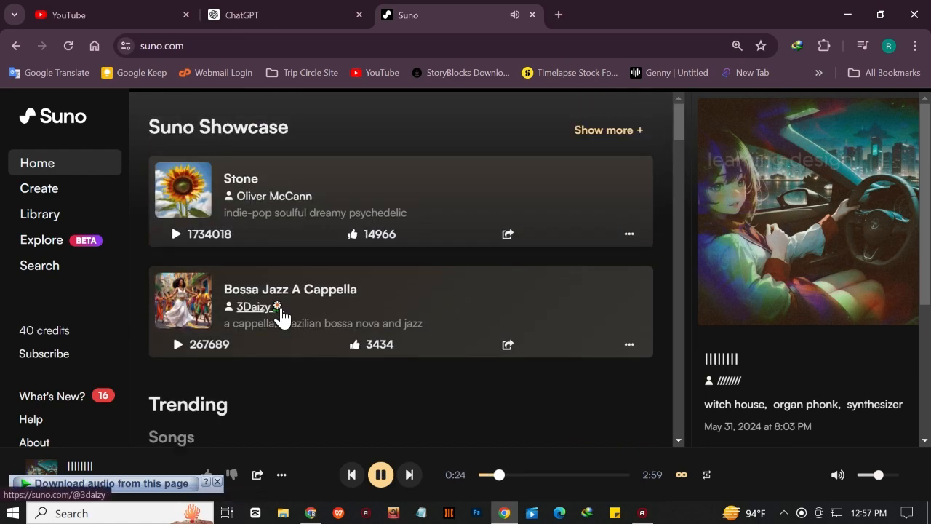
pyautogui.scroll(-5, 349, 342)
pyautogui.scroll(-5, 404, 357)
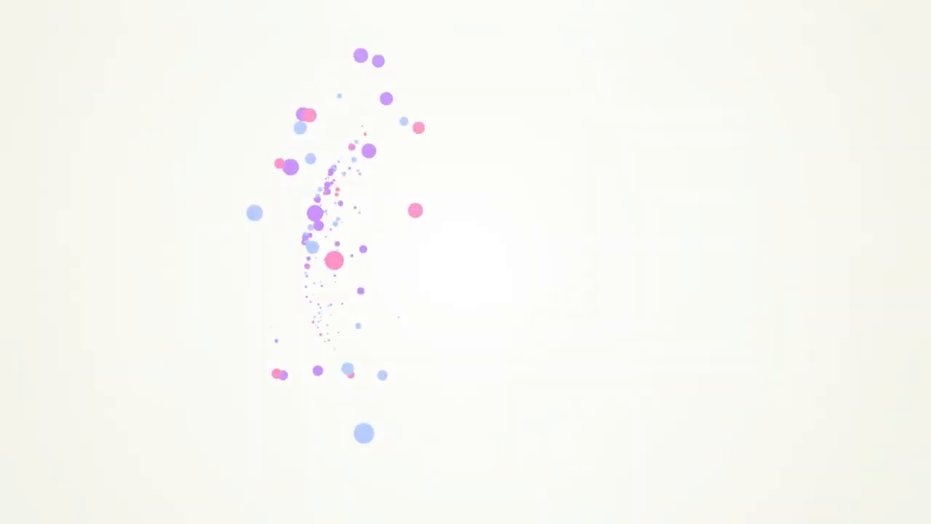